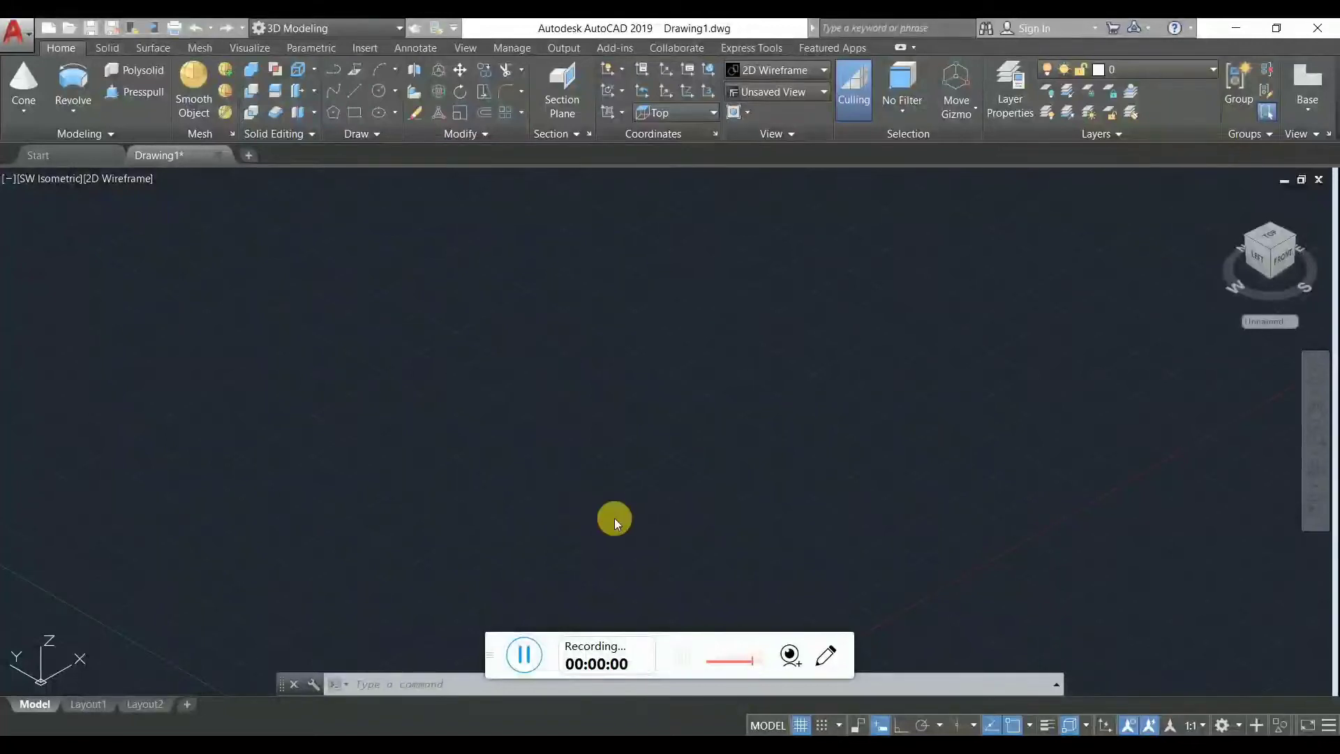
- Place a solid cone at a picked base centre with radius 5 and height 10
{"action": "left_click_drag", "start_coordinate": [501, 639], "coordinate": [493, 729]}
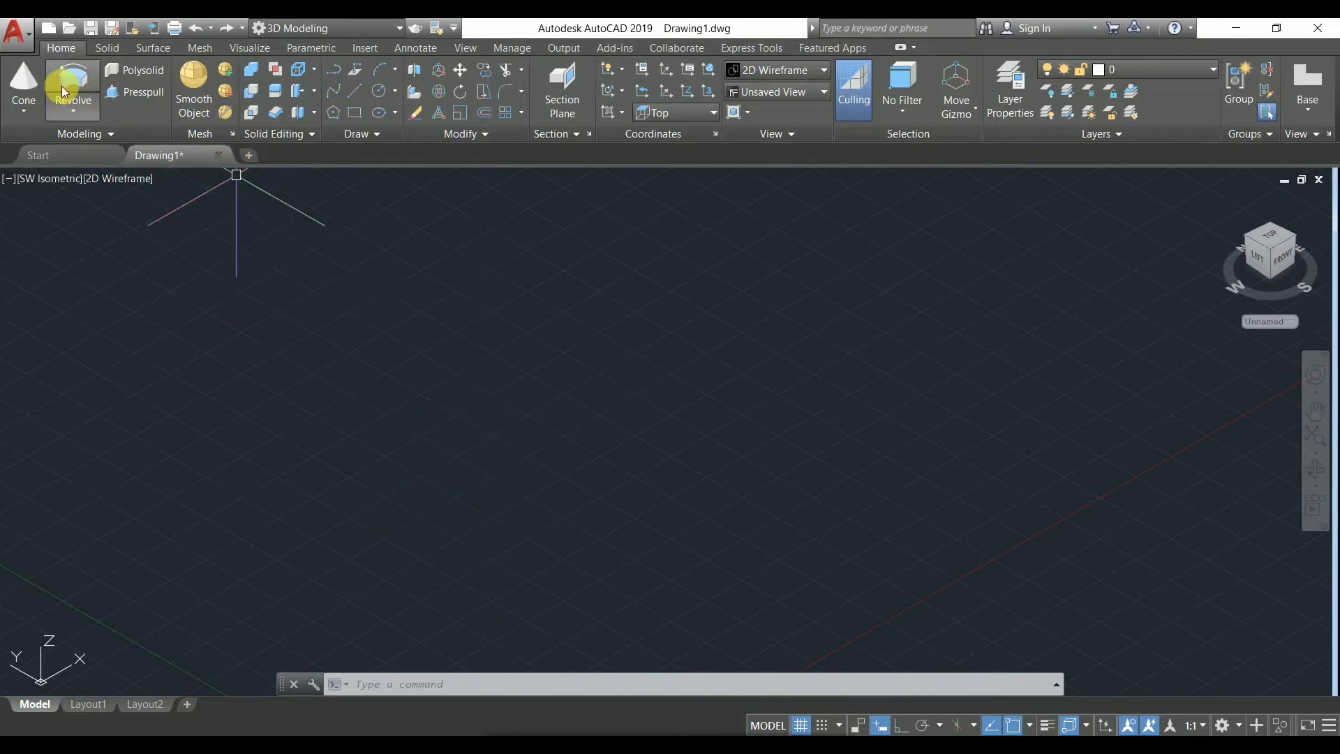
{"action": "left_click", "coordinate": [18, 85]}
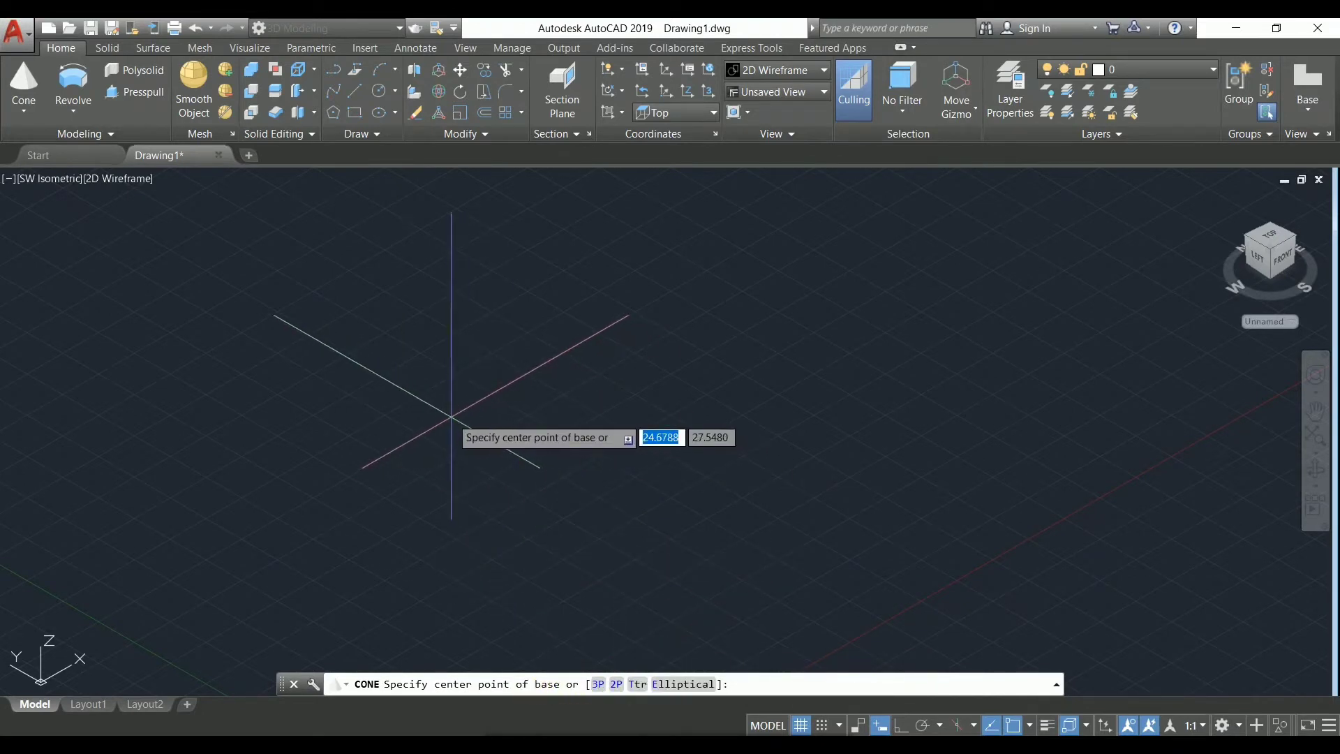
{"action": "left_click", "coordinate": [451, 417]}
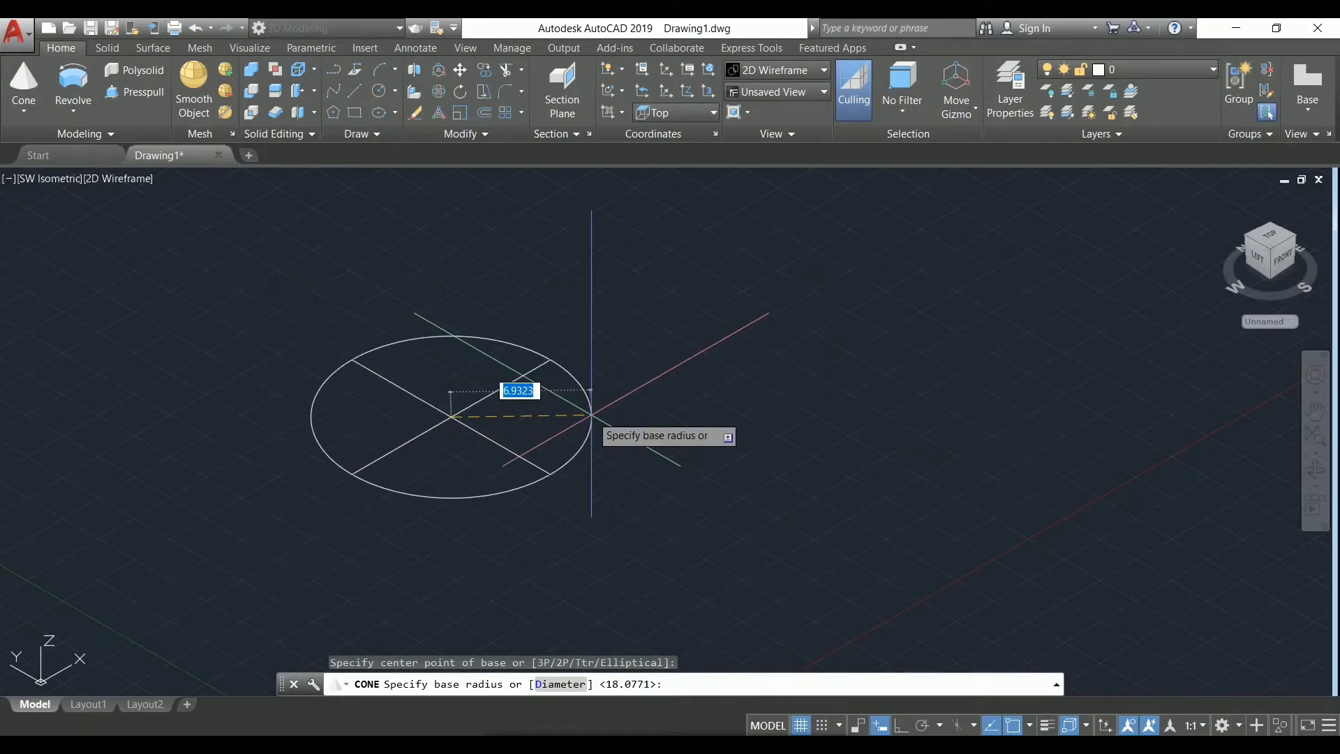
{"action": "key", "text": "Return"}
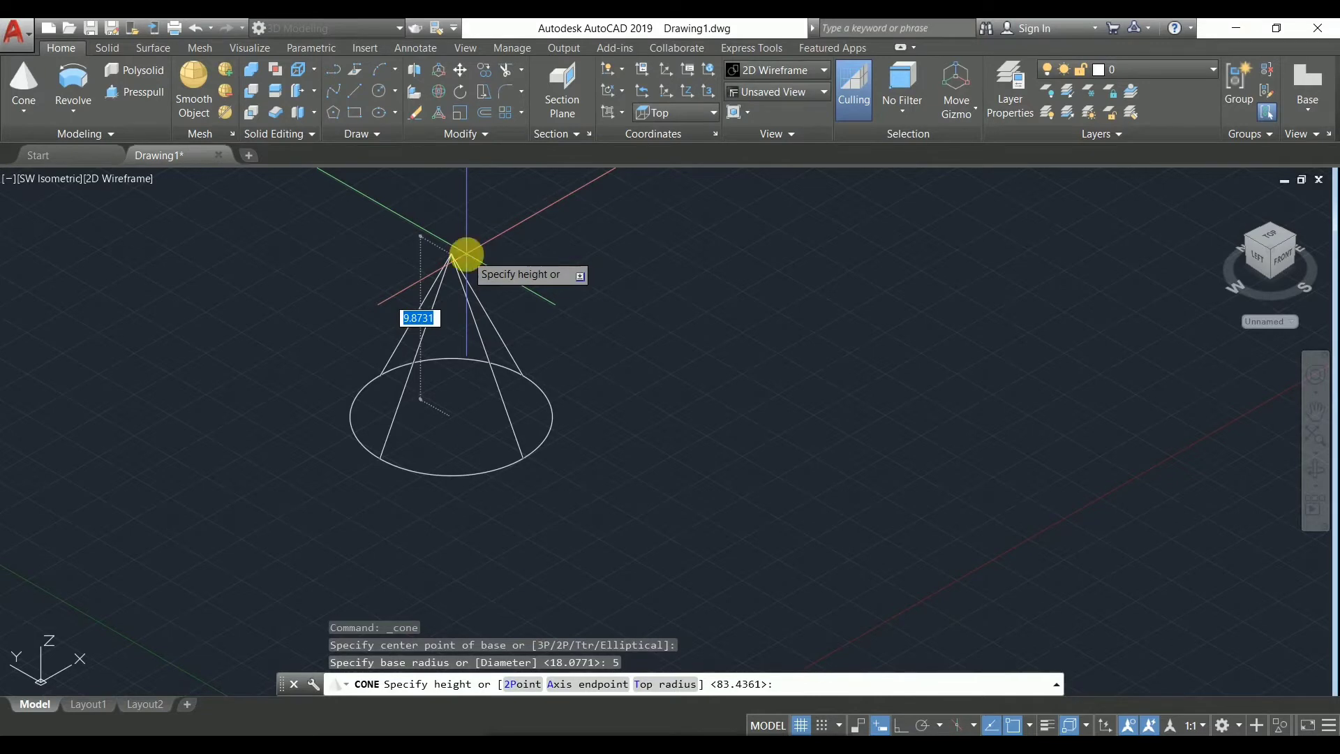
{"action": "type", "text": "10"}
{"action": "key", "text": "Return"}
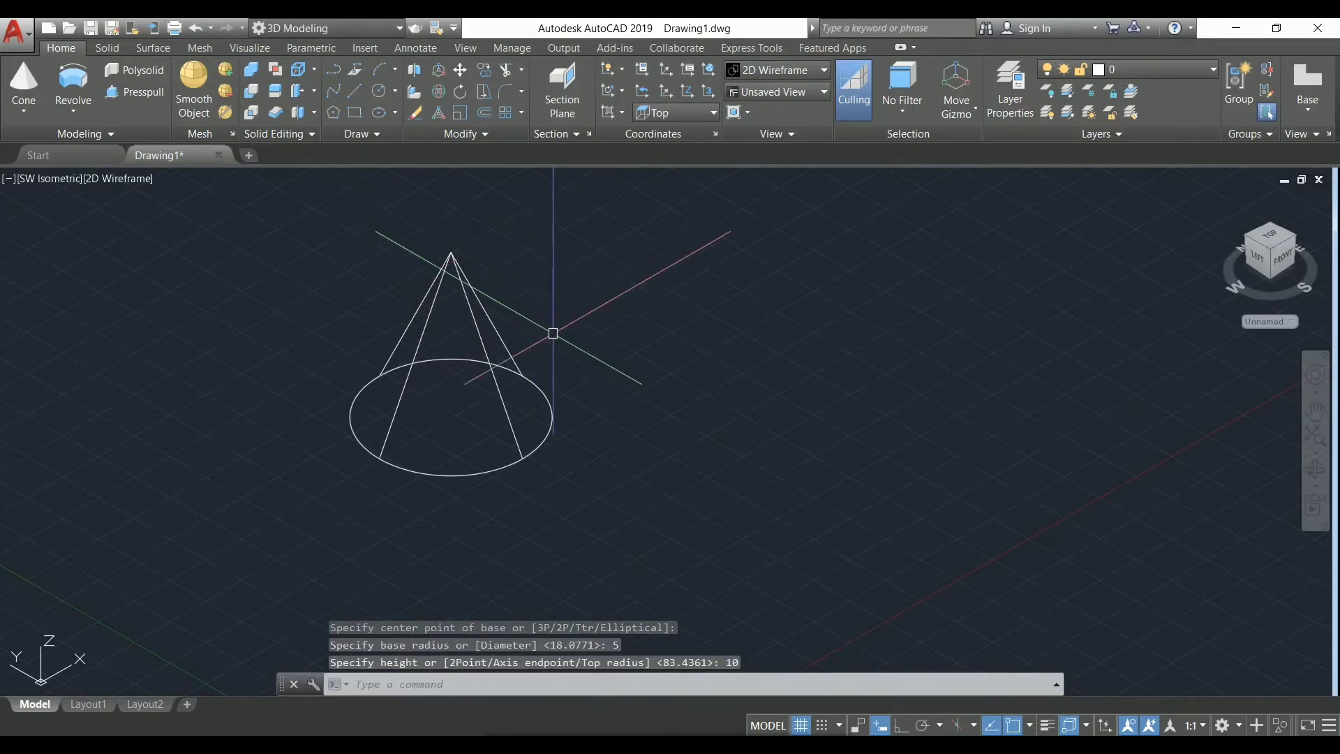
{"action": "mouse_move", "coordinate": [621, 409]}
{"action": "middle_mouse_down"}
{"action": "mouse_move", "coordinate": [584, 445]}
{"action": "mouse_move", "coordinate": [462, 477]}
{"action": "middle_mouse_up"}
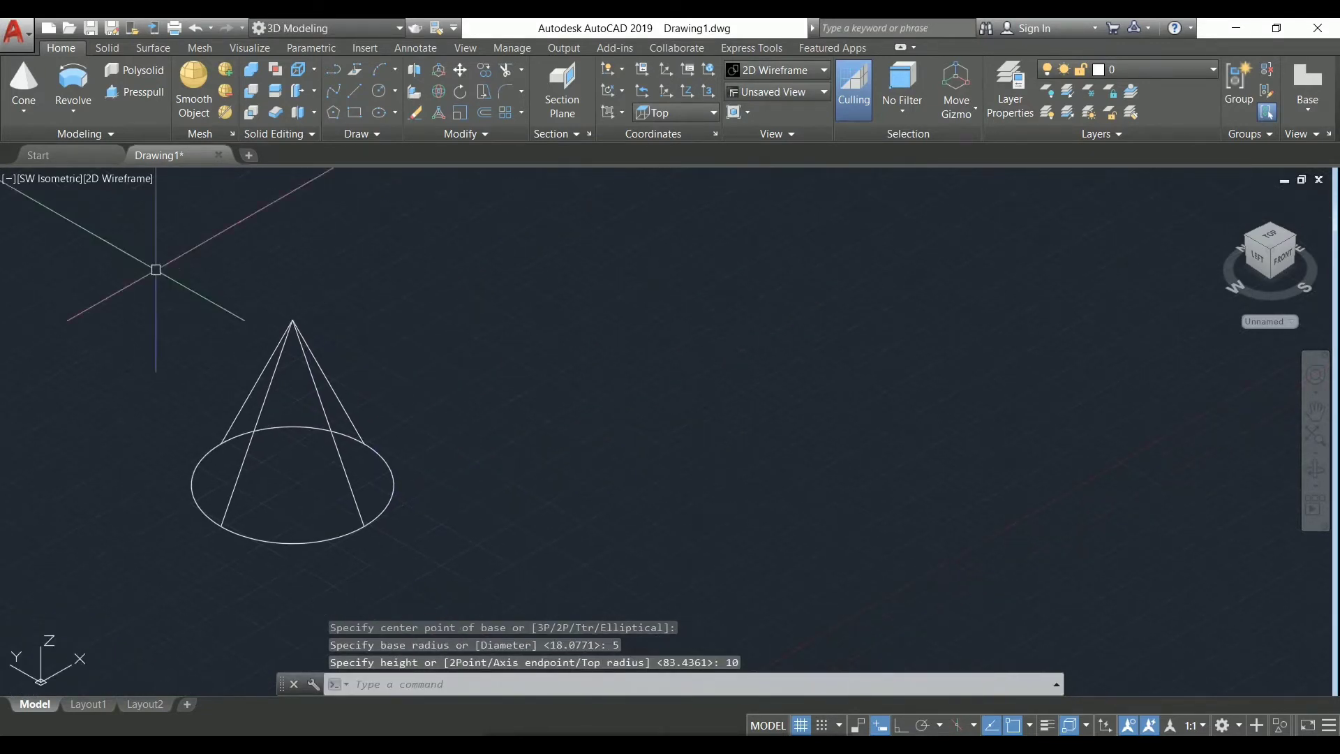
- Switch the viewport to the Realistic visual style and the Front view, with the cone at the left
{"action": "left_click", "coordinate": [107, 178]}
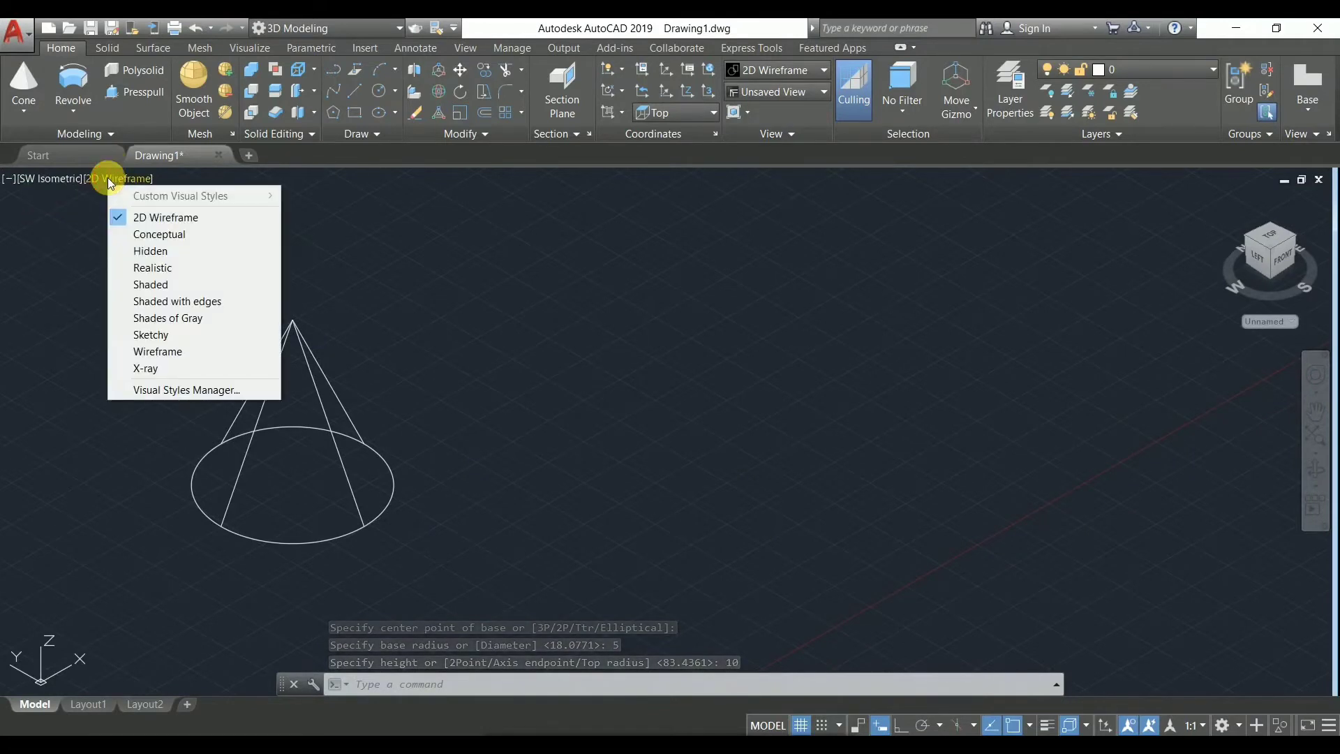
{"action": "left_click", "coordinate": [140, 265]}
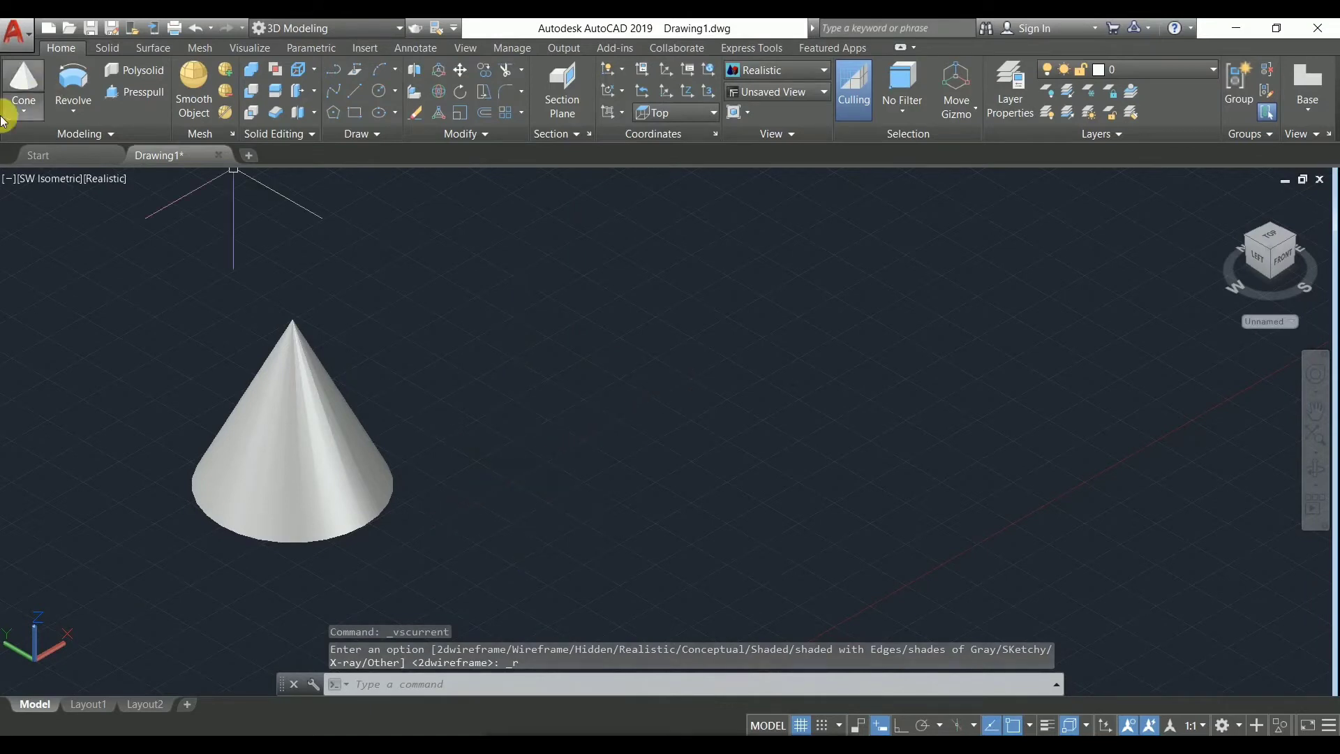
{"action": "left_click", "coordinate": [49, 186]}
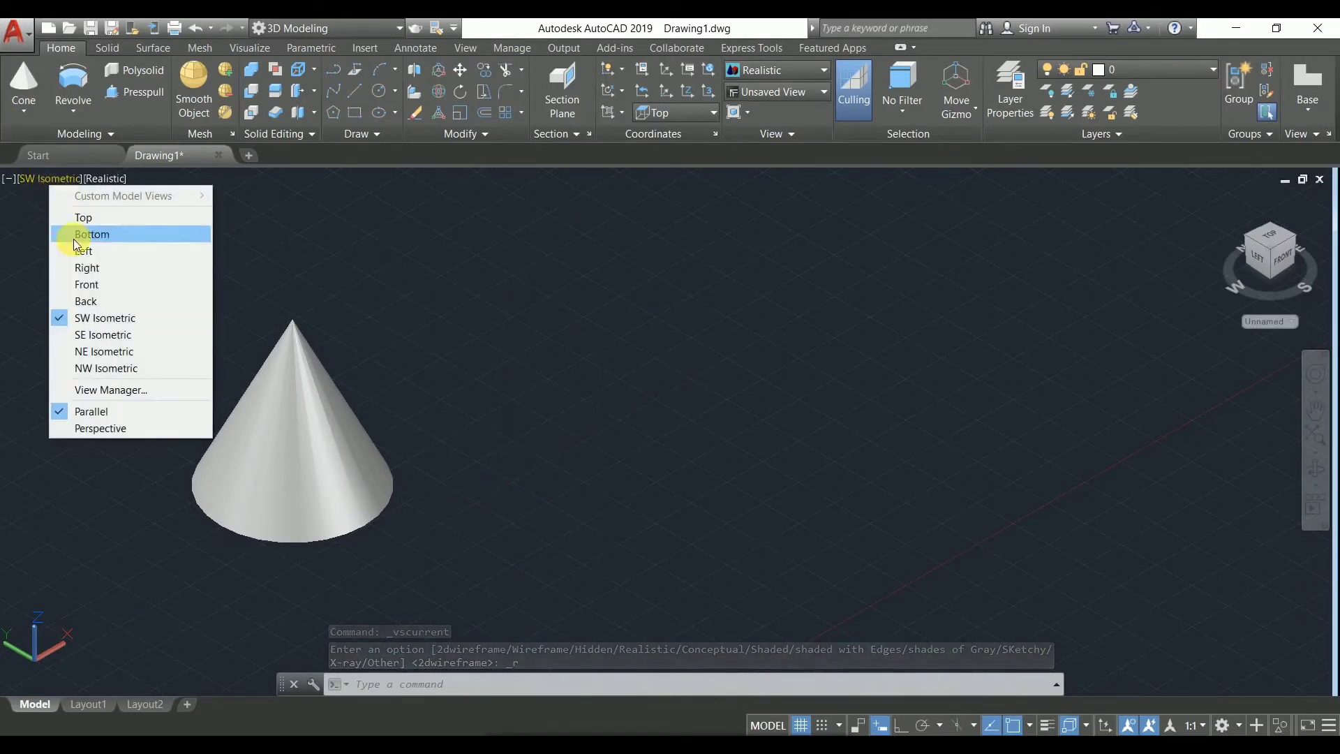
{"action": "left_click", "coordinate": [96, 287]}
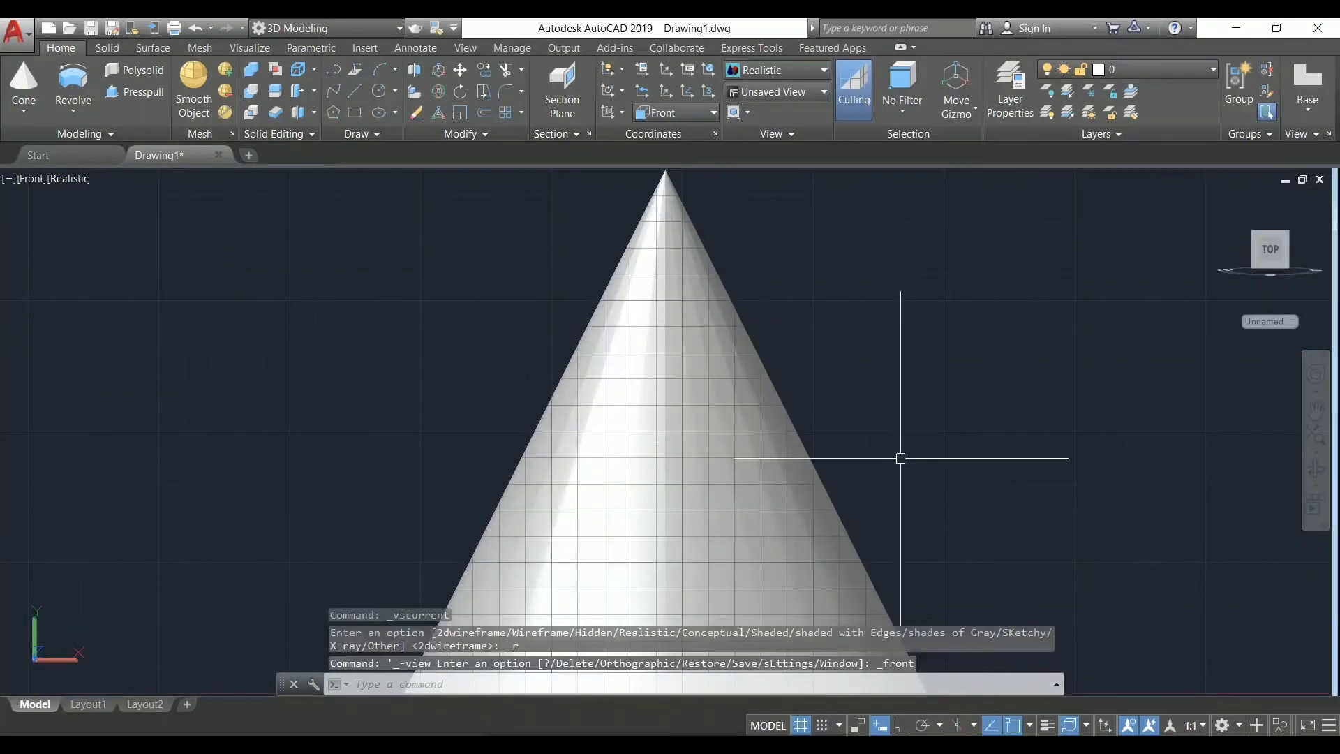
{"action": "mouse_move", "coordinate": [945, 468]}
{"action": "middle_mouse_down"}
{"action": "mouse_move", "coordinate": [425, 472]}
{"action": "mouse_move", "coordinate": [210, 457]}
{"action": "middle_mouse_up"}
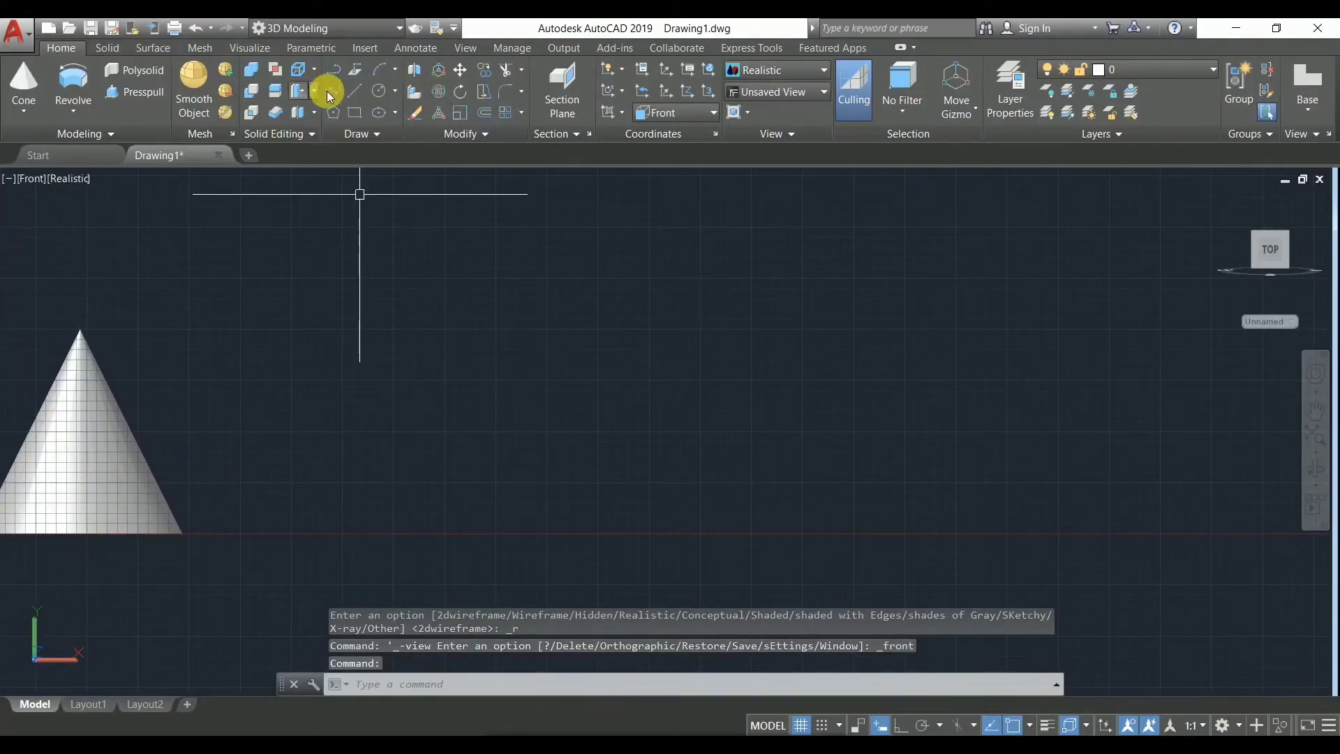
- With Ortho on, draw a closed right triangle: vertical left side, horizontal base, diagonal
{"action": "left_click", "coordinate": [353, 90]}
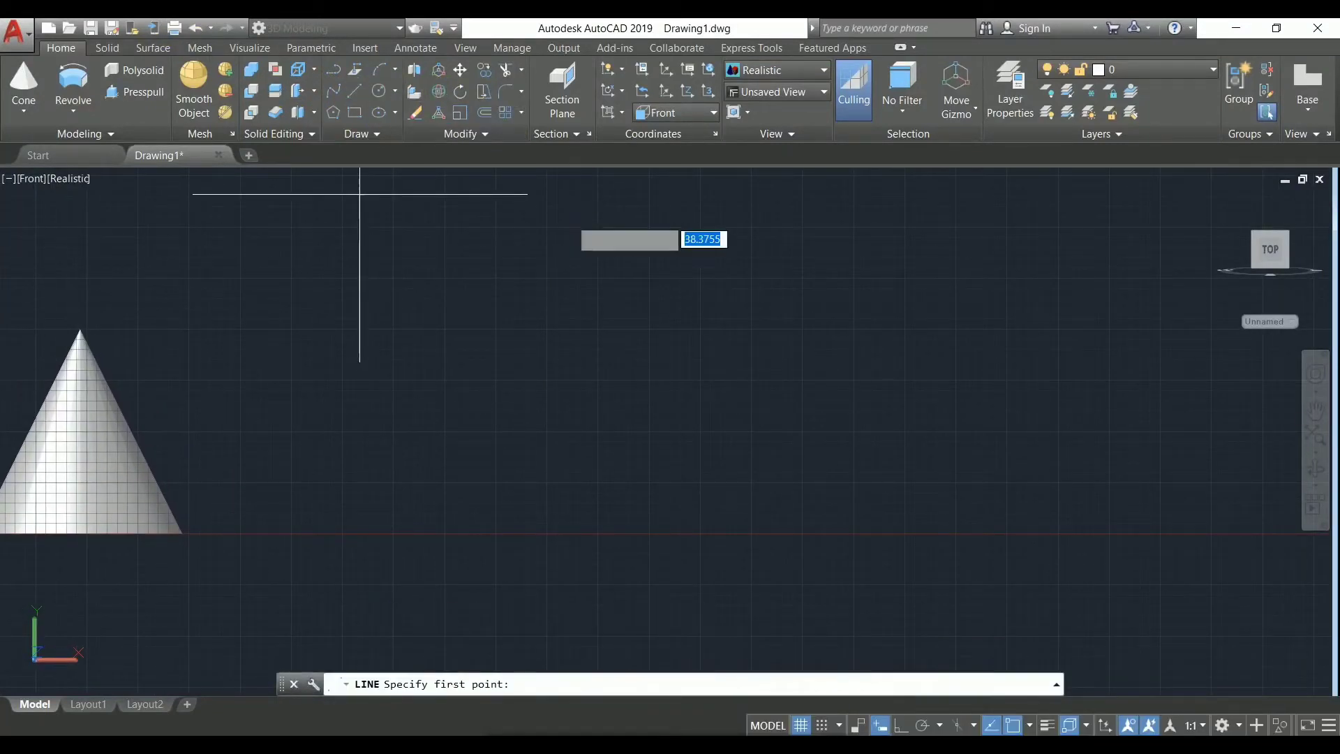
{"action": "left_click", "coordinate": [625, 251]}
{"action": "left_click", "coordinate": [901, 725]}
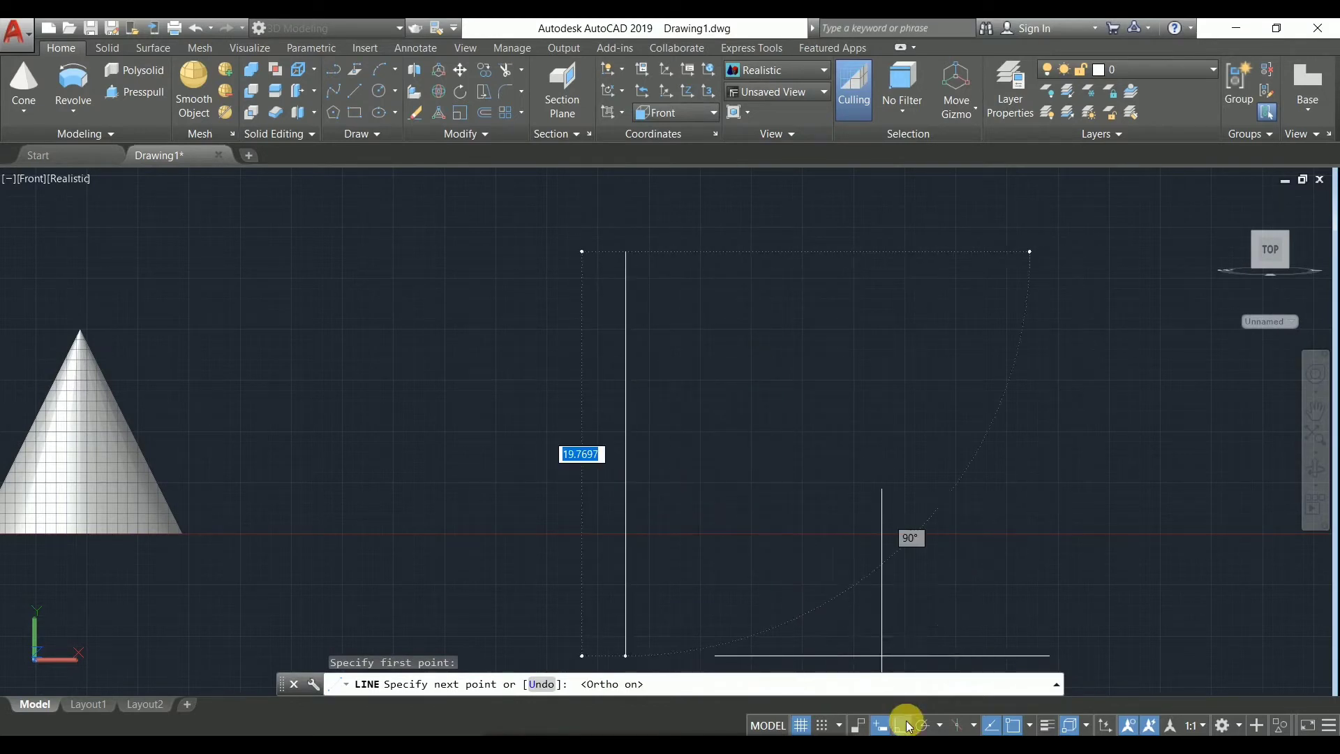
{"action": "left_click", "coordinate": [626, 453]}
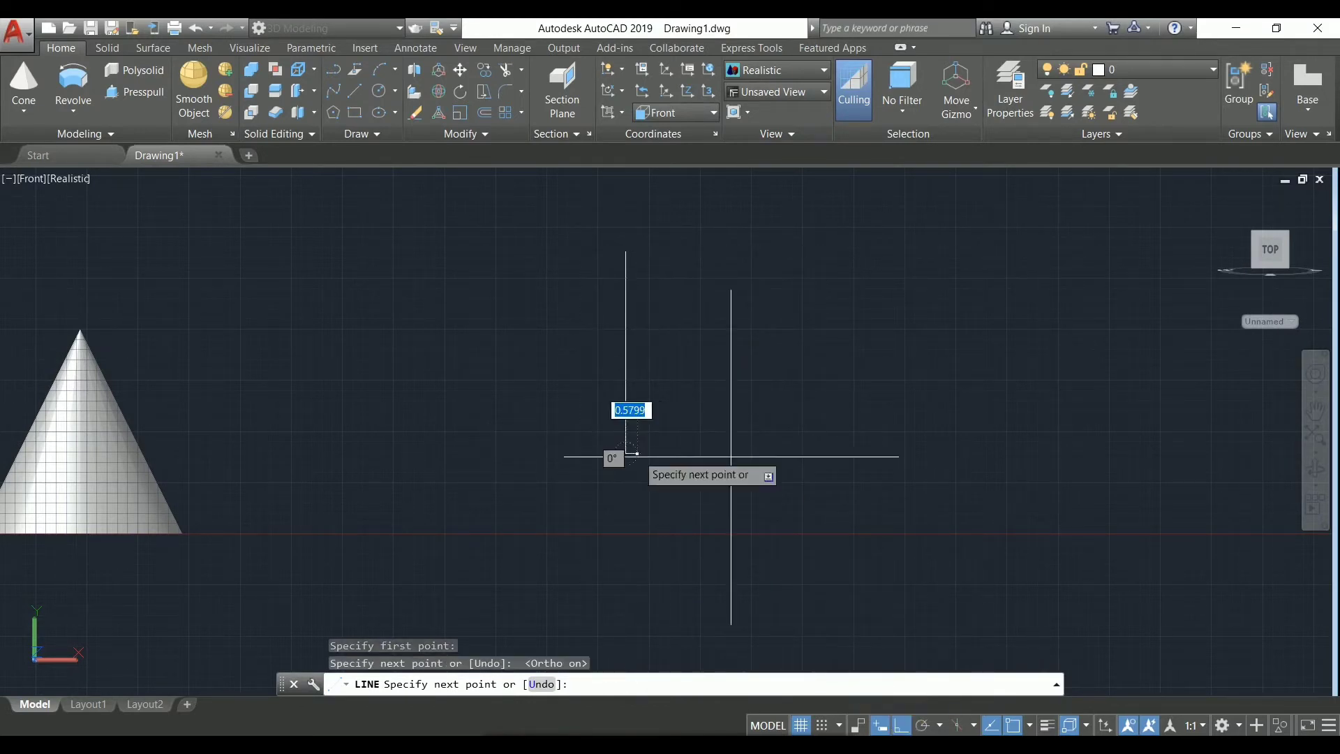
{"action": "left_click", "coordinate": [793, 454]}
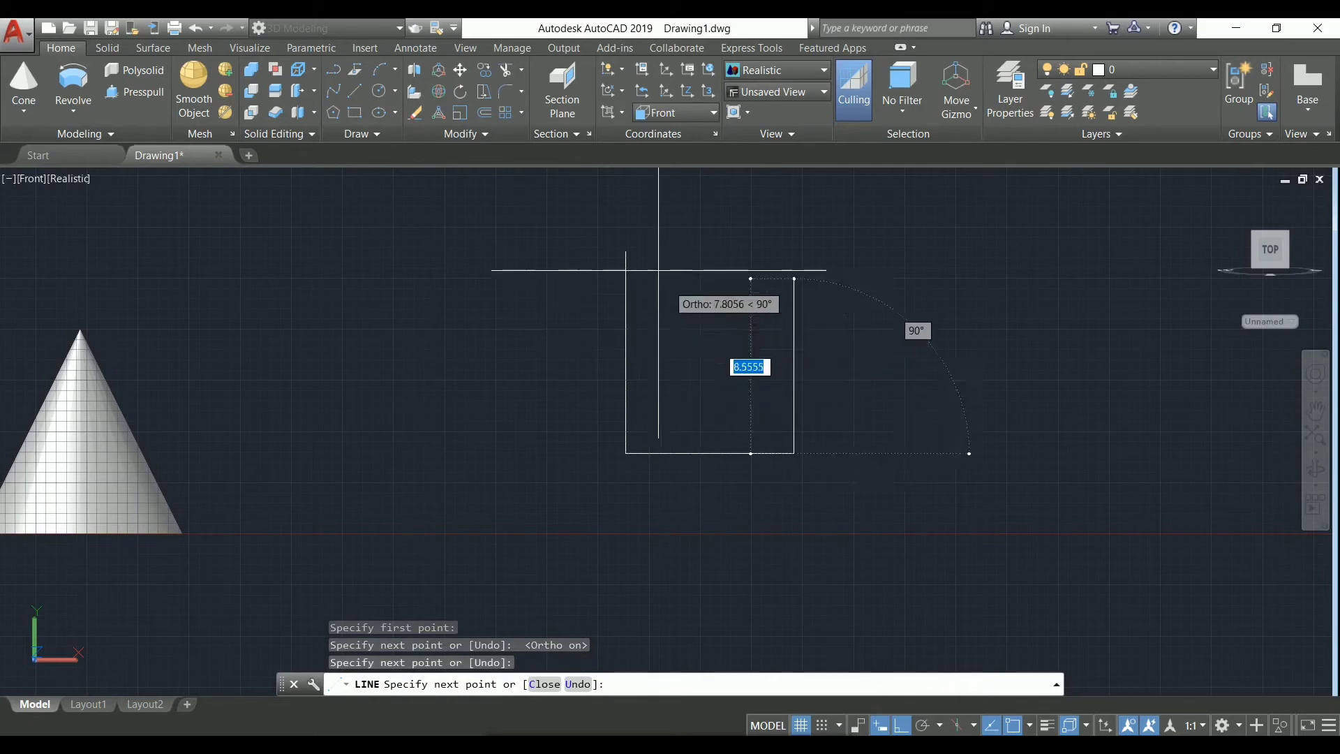
{"action": "left_click", "coordinate": [626, 252]}
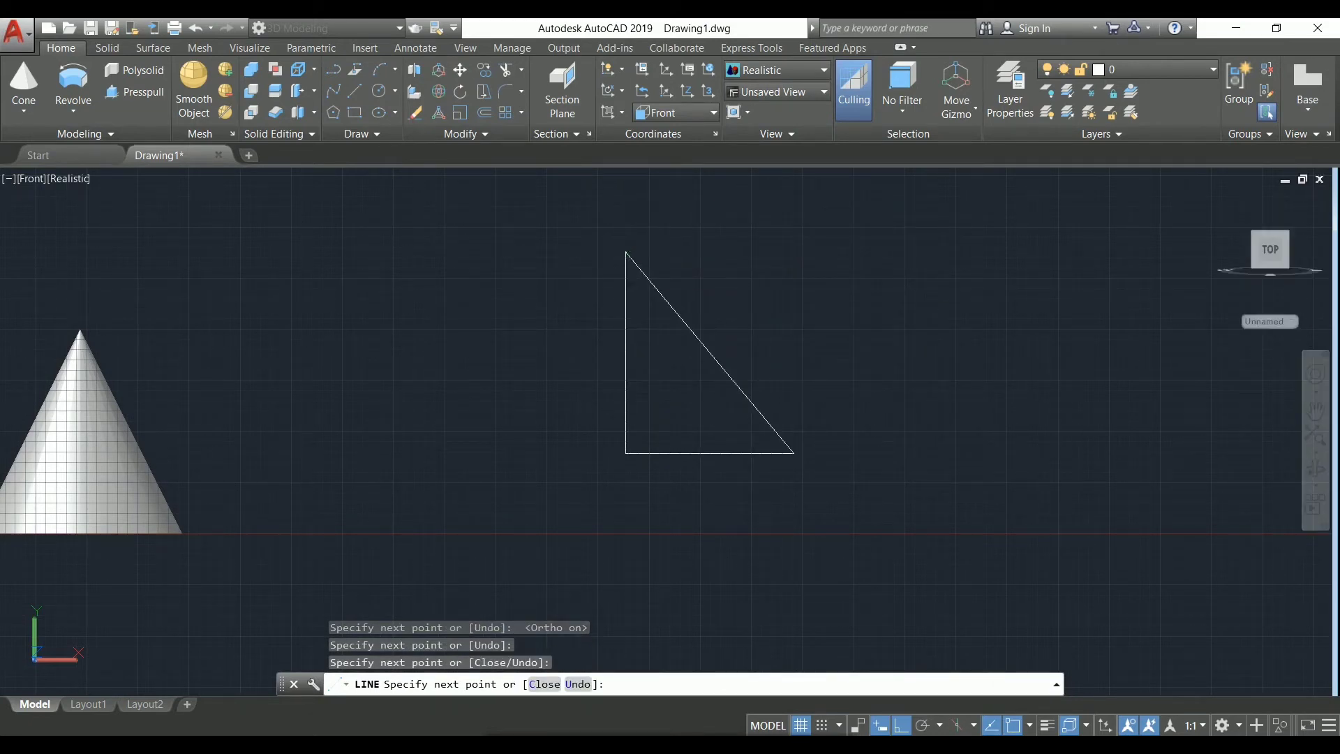
{"action": "key", "text": "Escape"}
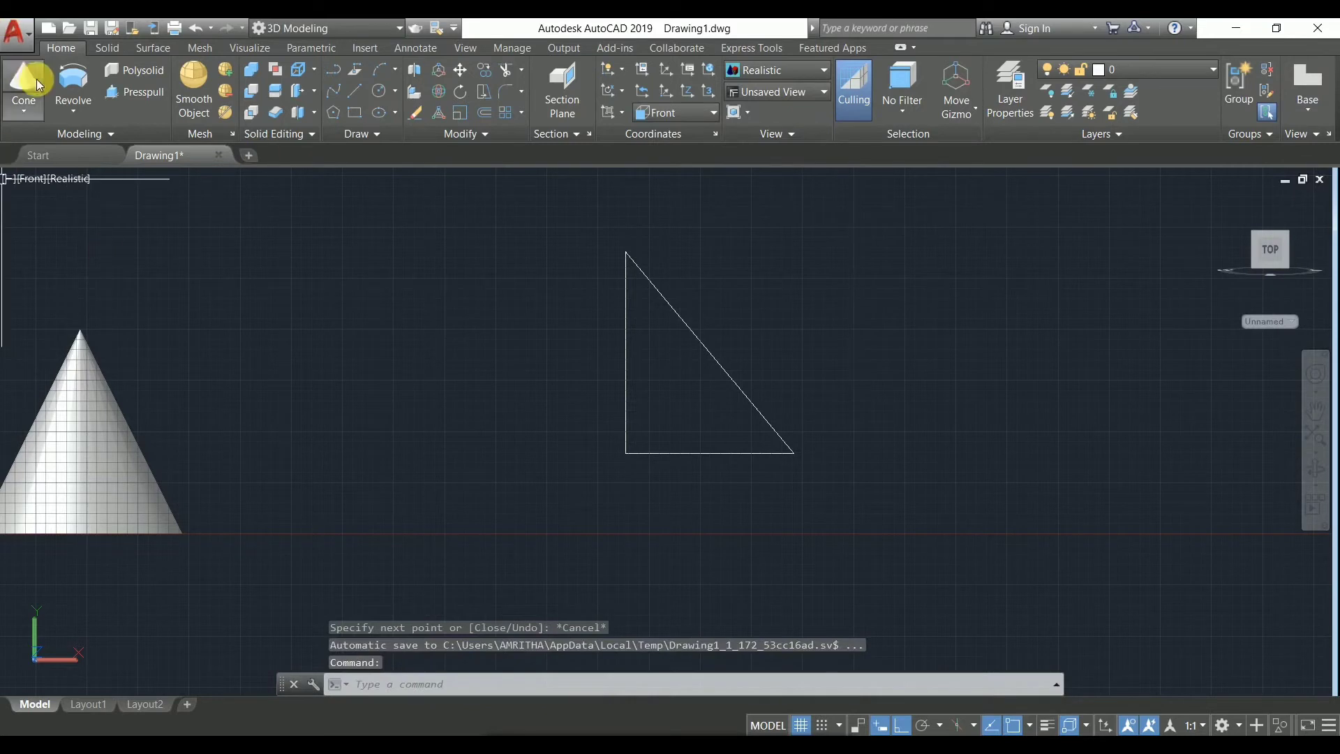
- Revolve the triangle's diagonal and base lines 290° about its vertical left edge
{"action": "left_click", "coordinate": [77, 90]}
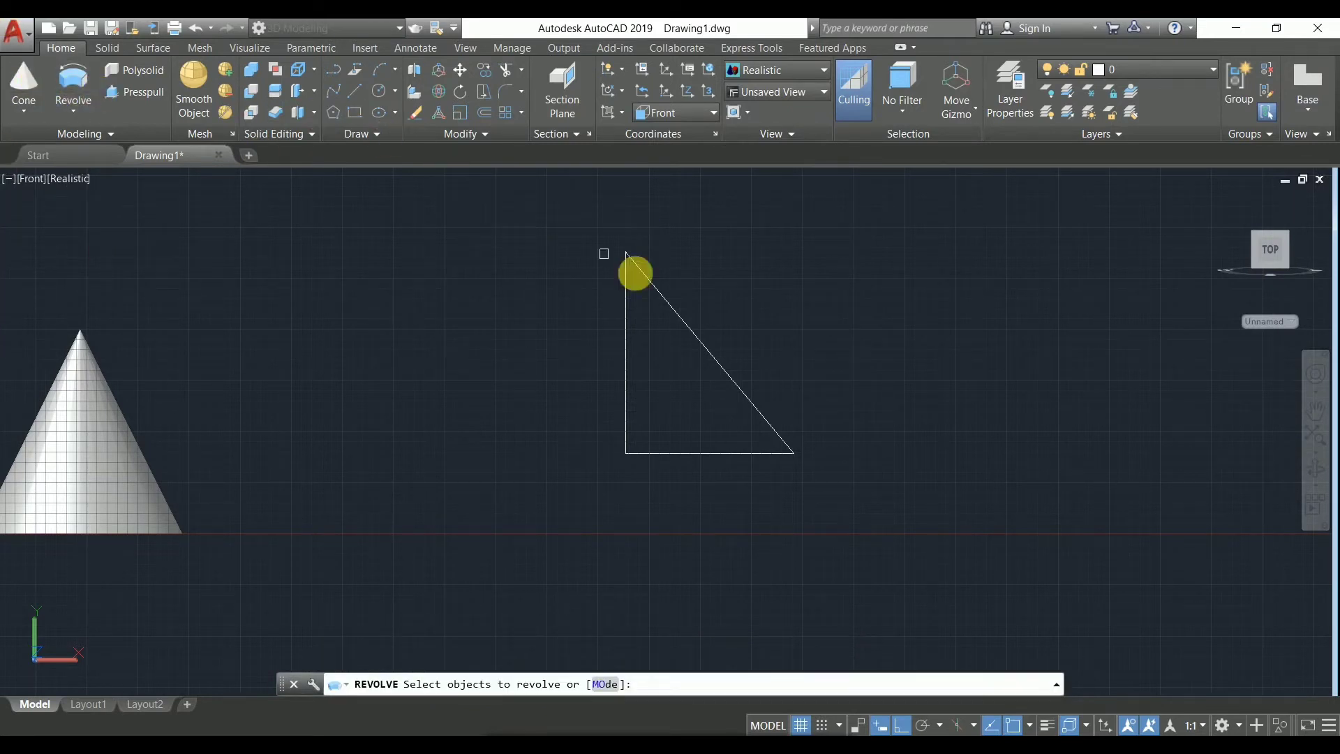
{"action": "left_click", "coordinate": [690, 330]}
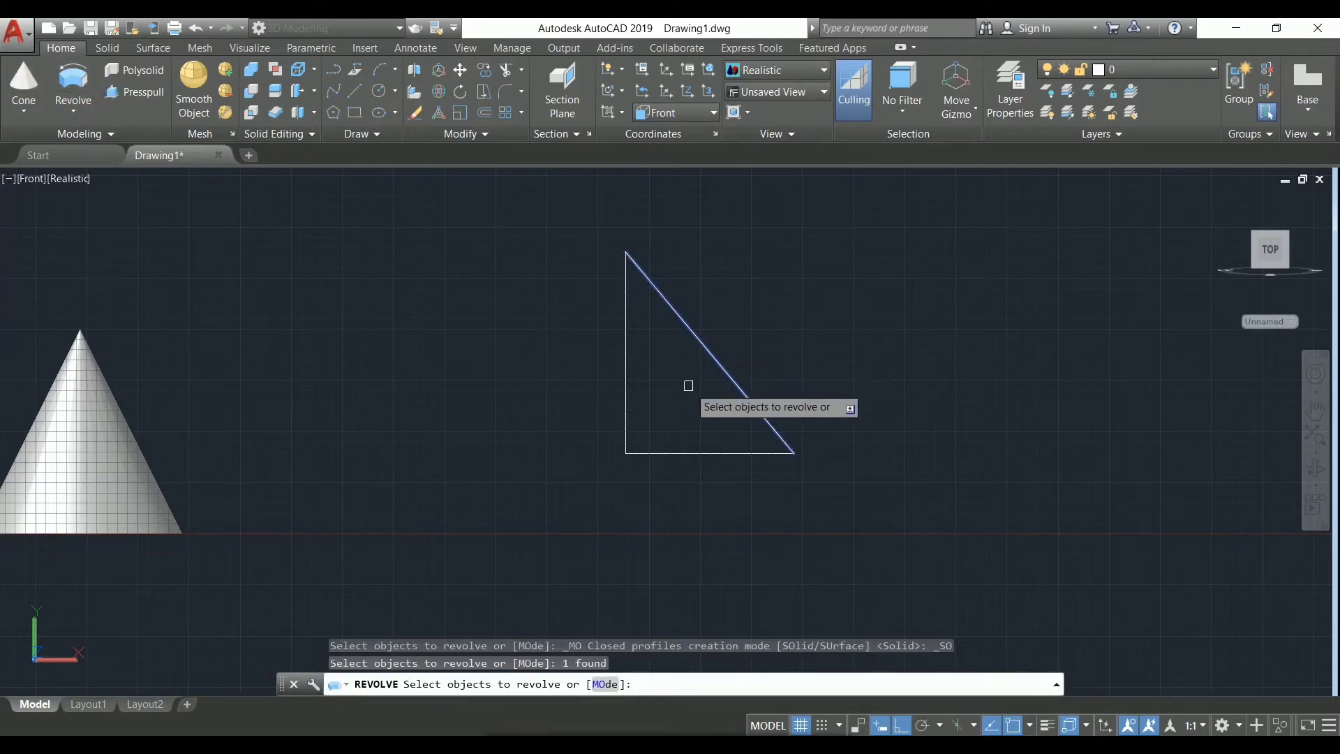
{"action": "left_click", "coordinate": [676, 452]}
{"action": "key", "text": "Return"}
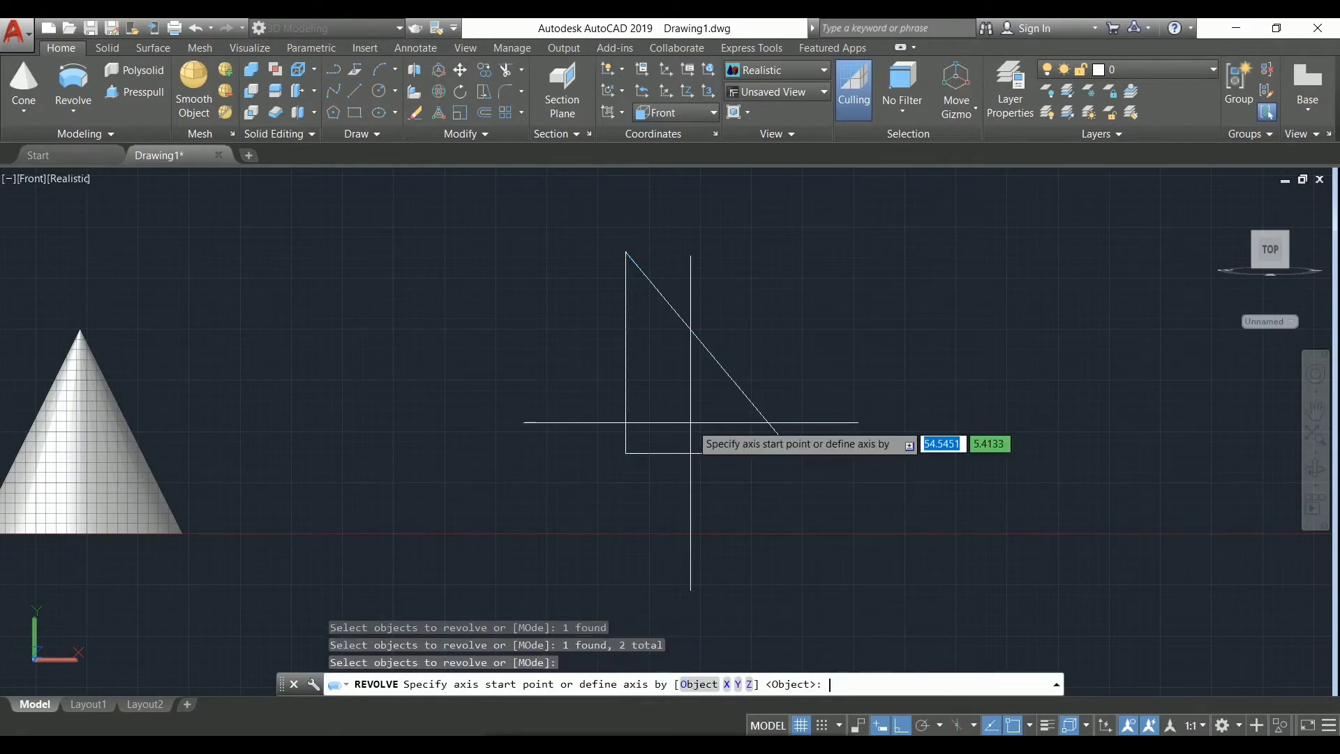
{"action": "left_click", "coordinate": [626, 250]}
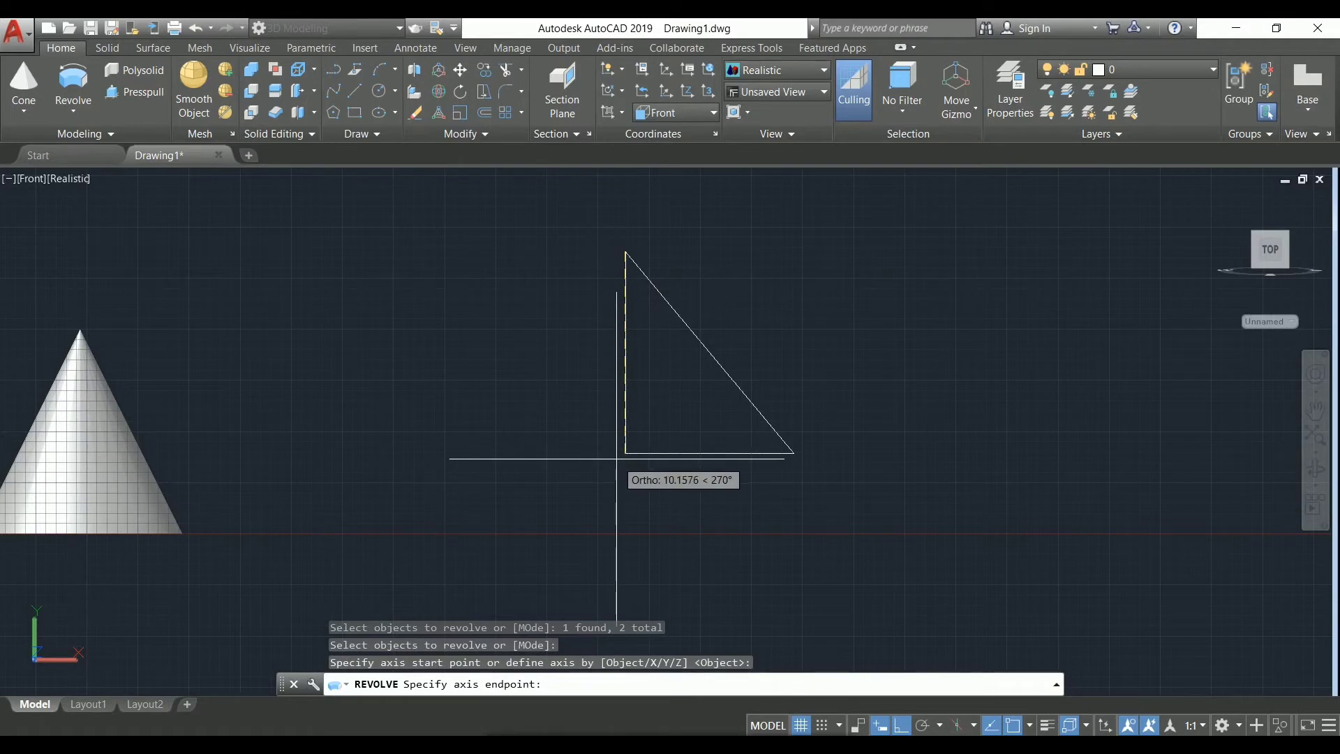
{"action": "left_click", "coordinate": [625, 453]}
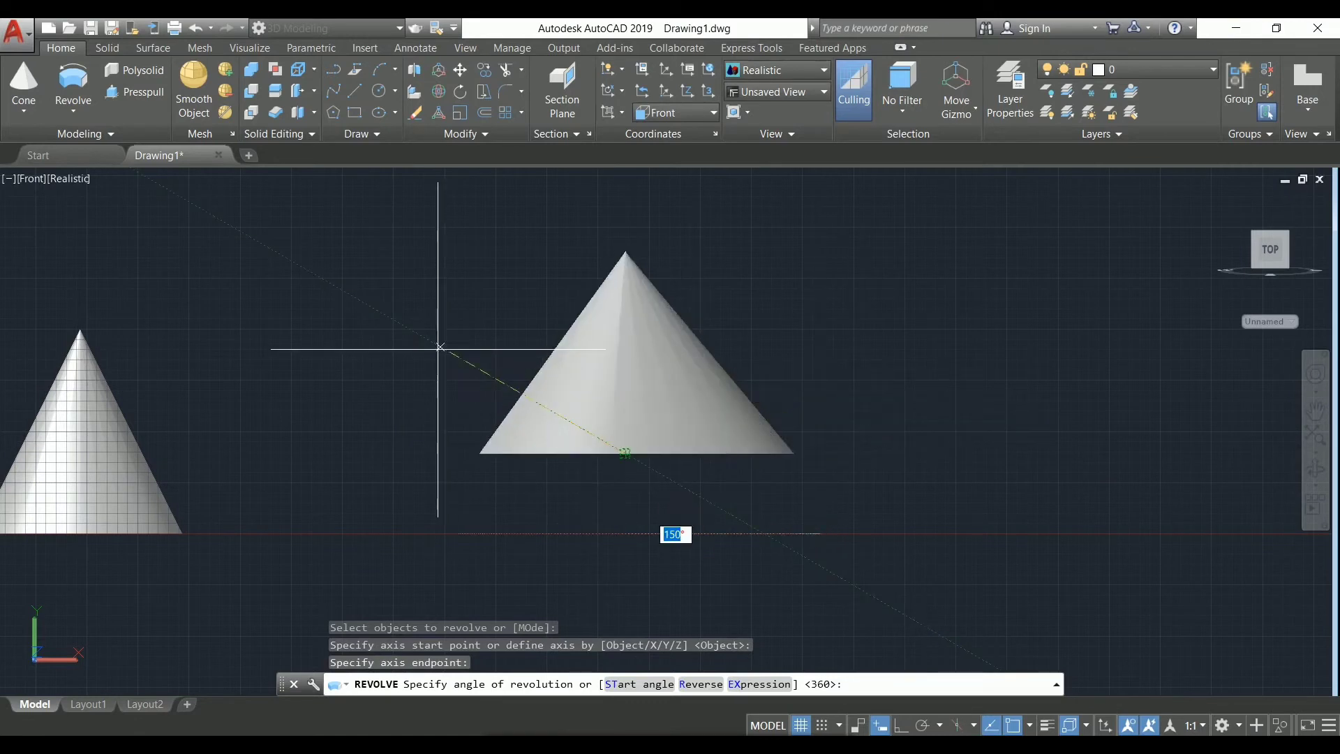
{"action": "type", "text": "290"}
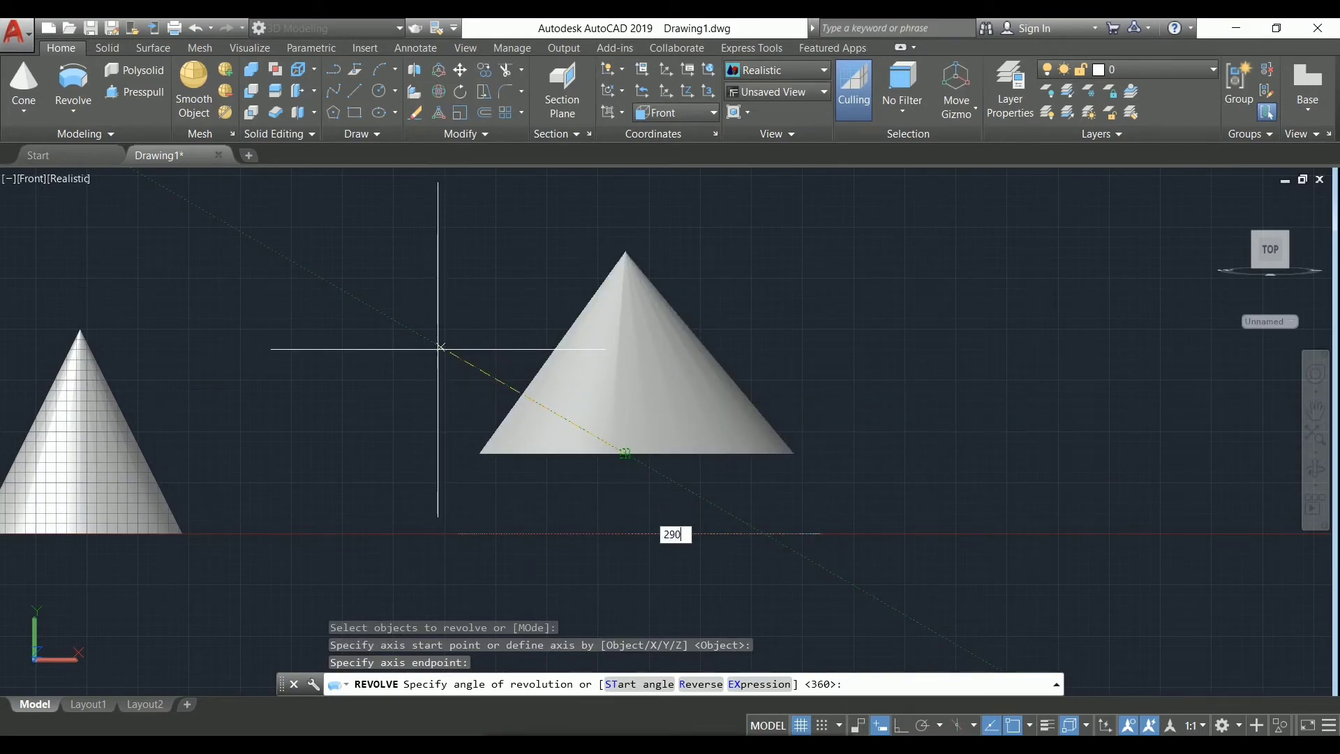
{"action": "key", "text": "Return"}
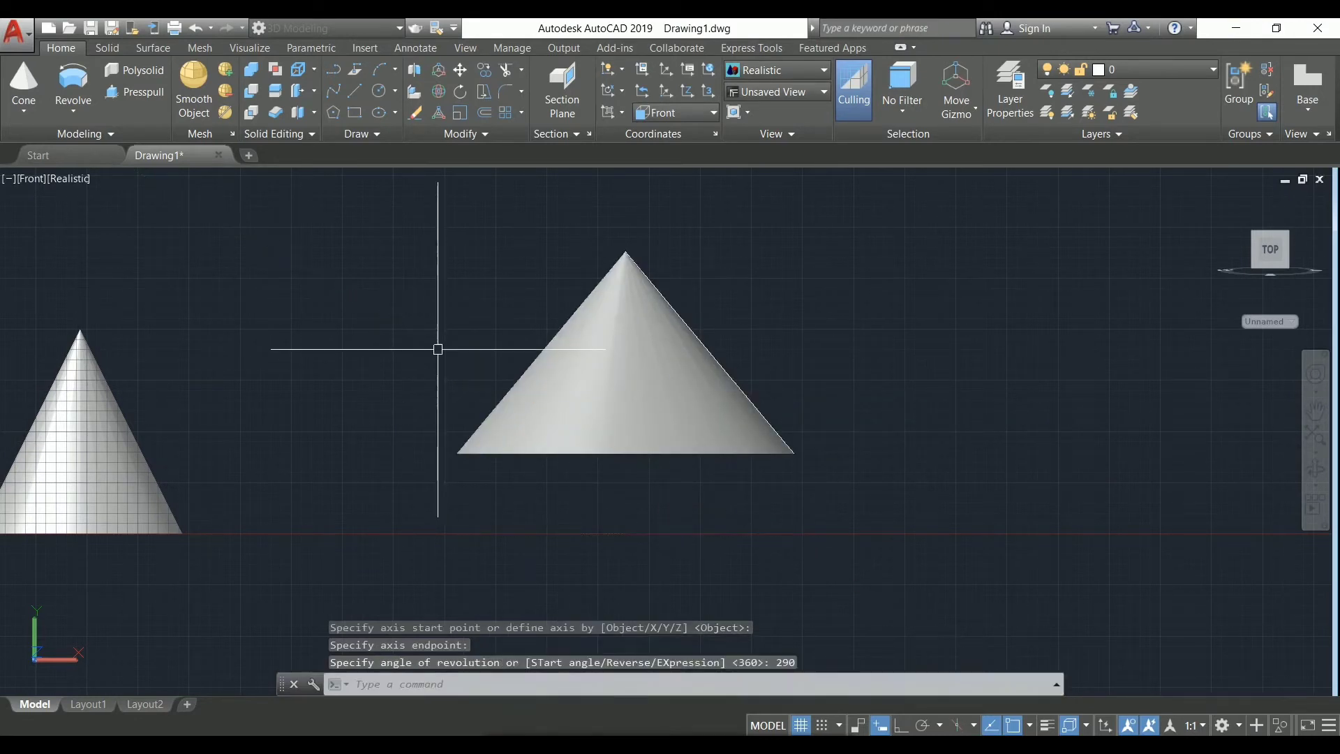
- Orbit and zoom to an oblique front-and-above view of both cones, then start a new cone
{"action": "mouse_move", "coordinate": [493, 356]}
{"action": "middle_mouse_down", "text": "shift"}
{"action": "mouse_move", "coordinate": [903, 484]}
{"action": "mouse_move", "coordinate": [1035, 449]}
{"action": "mouse_move", "coordinate": [1073, 376]}
{"action": "mouse_move", "coordinate": [924, 430]}
{"action": "mouse_move", "coordinate": [704, 386]}
{"action": "middle_mouse_up", "text": "shift"}
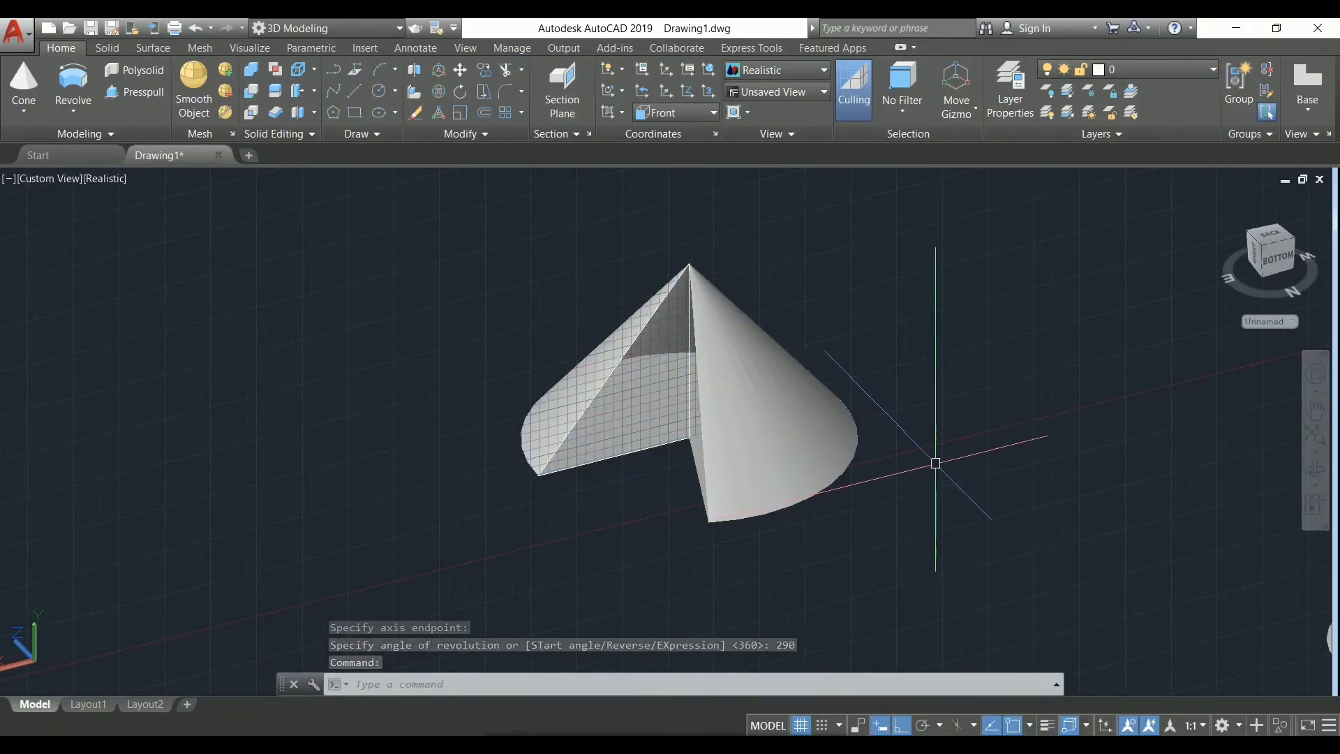
{"action": "mouse_move", "coordinate": [935, 462]}
{"action": "middle_mouse_down", "text": "shift"}
{"action": "mouse_move", "coordinate": [801, 509]}
{"action": "mouse_move", "coordinate": [523, 532]}
{"action": "mouse_move", "coordinate": [390, 416]}
{"action": "mouse_move", "coordinate": [553, 443]}
{"action": "middle_mouse_up", "text": "shift"}
{"action": "scroll", "coordinate": [464, 404], "scroll_direction": "down", "scroll_amount": 3}
{"action": "scroll", "coordinate": [478, 409], "scroll_direction": "up", "scroll_amount": 1}
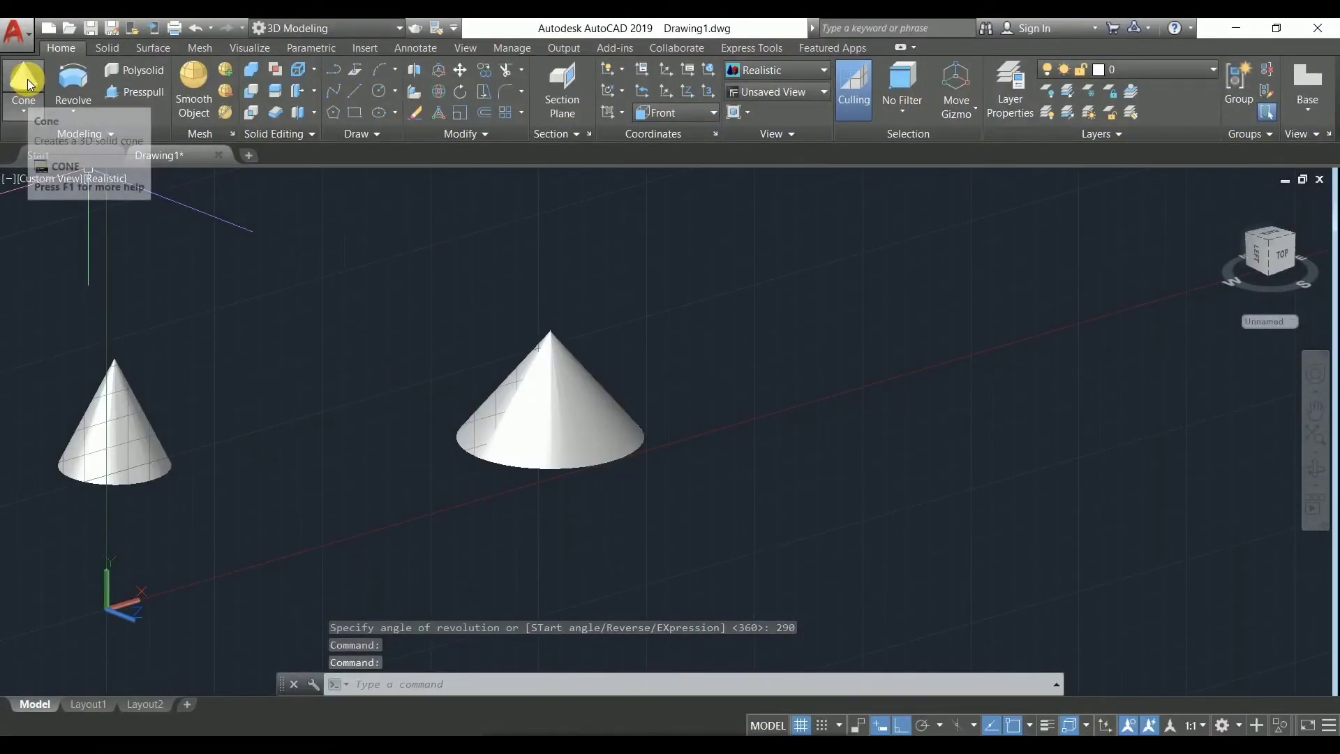
{"action": "left_click", "coordinate": [28, 101]}
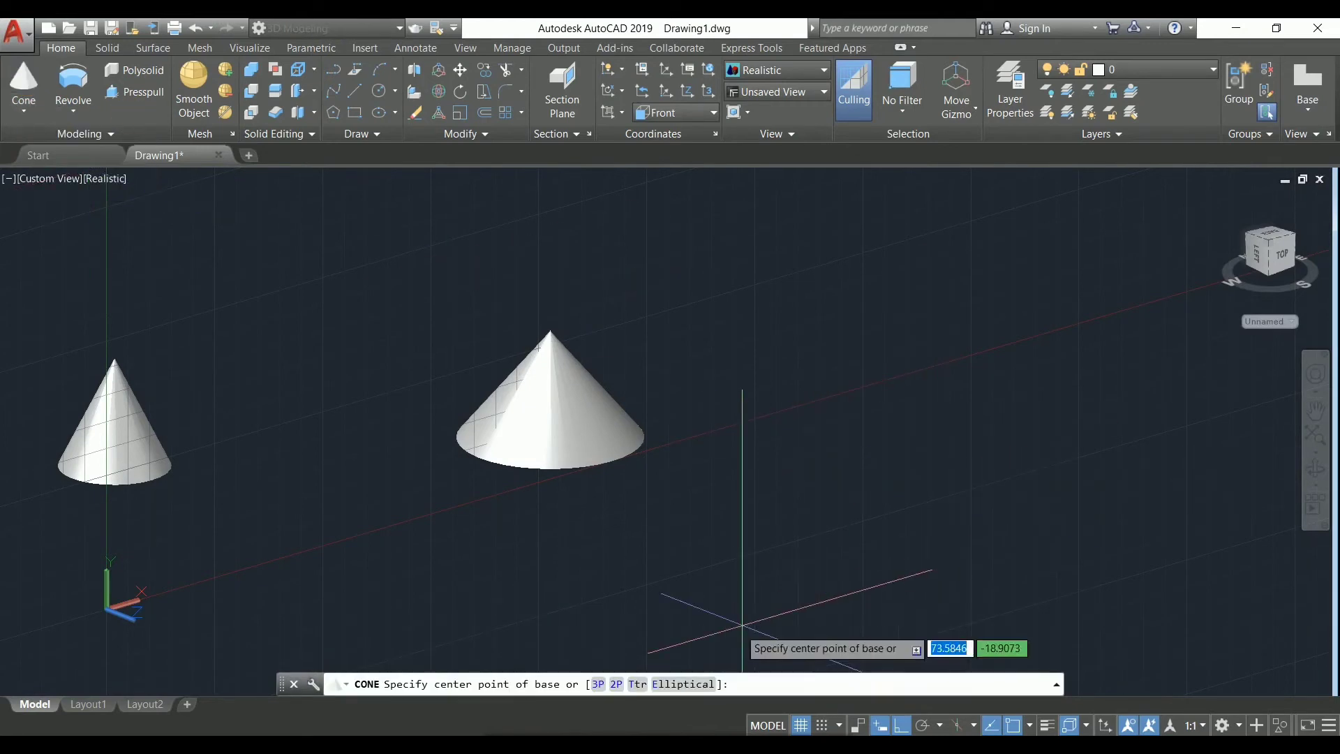
- Create a cone lying on its side pointing right, its base set by two diameter points (2P)
{"action": "left_click", "coordinate": [597, 685]}
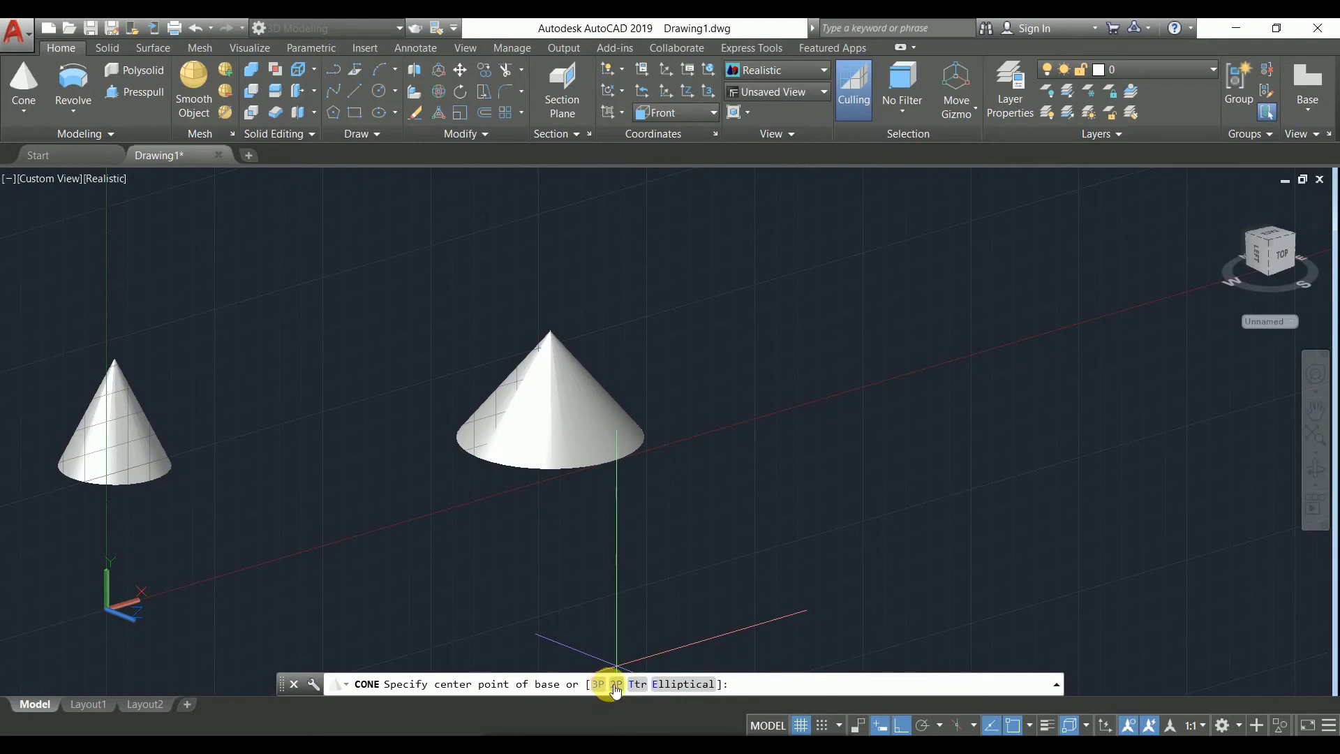
{"action": "left_click", "coordinate": [616, 684]}
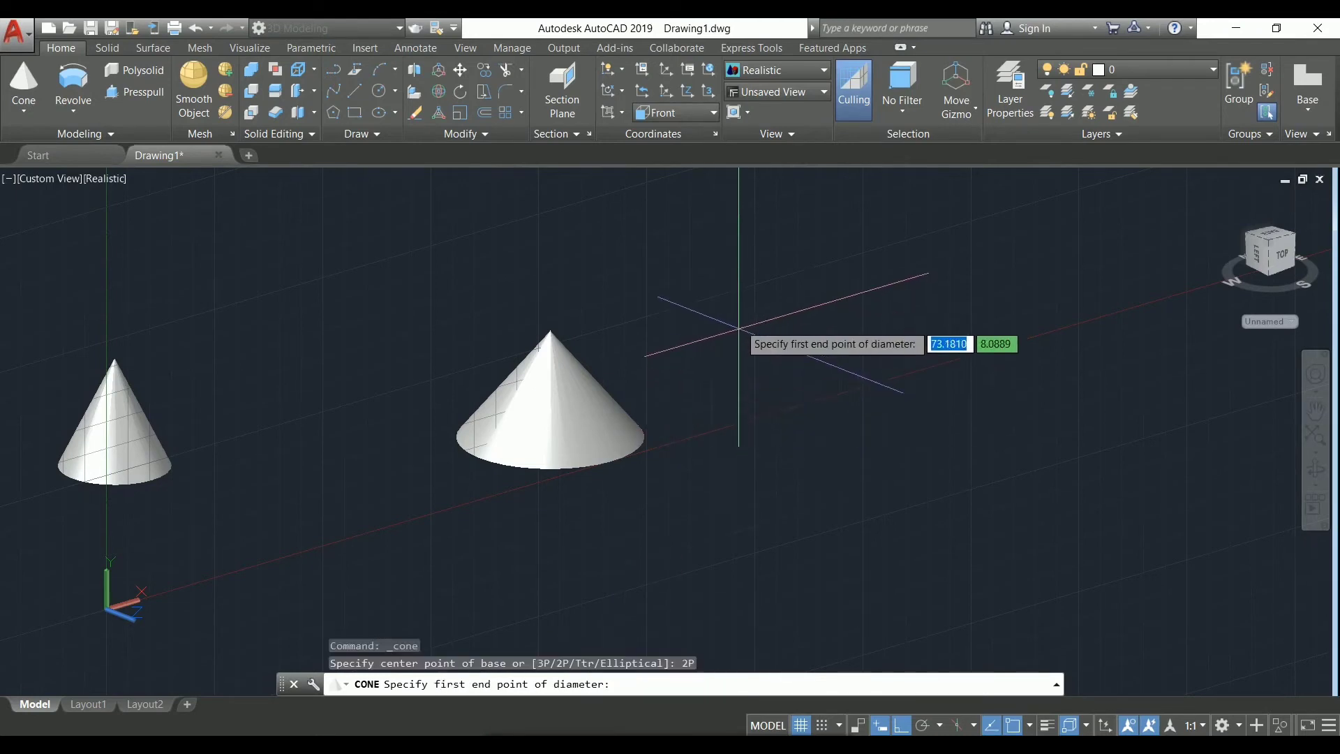
{"action": "left_click", "coordinate": [790, 282]}
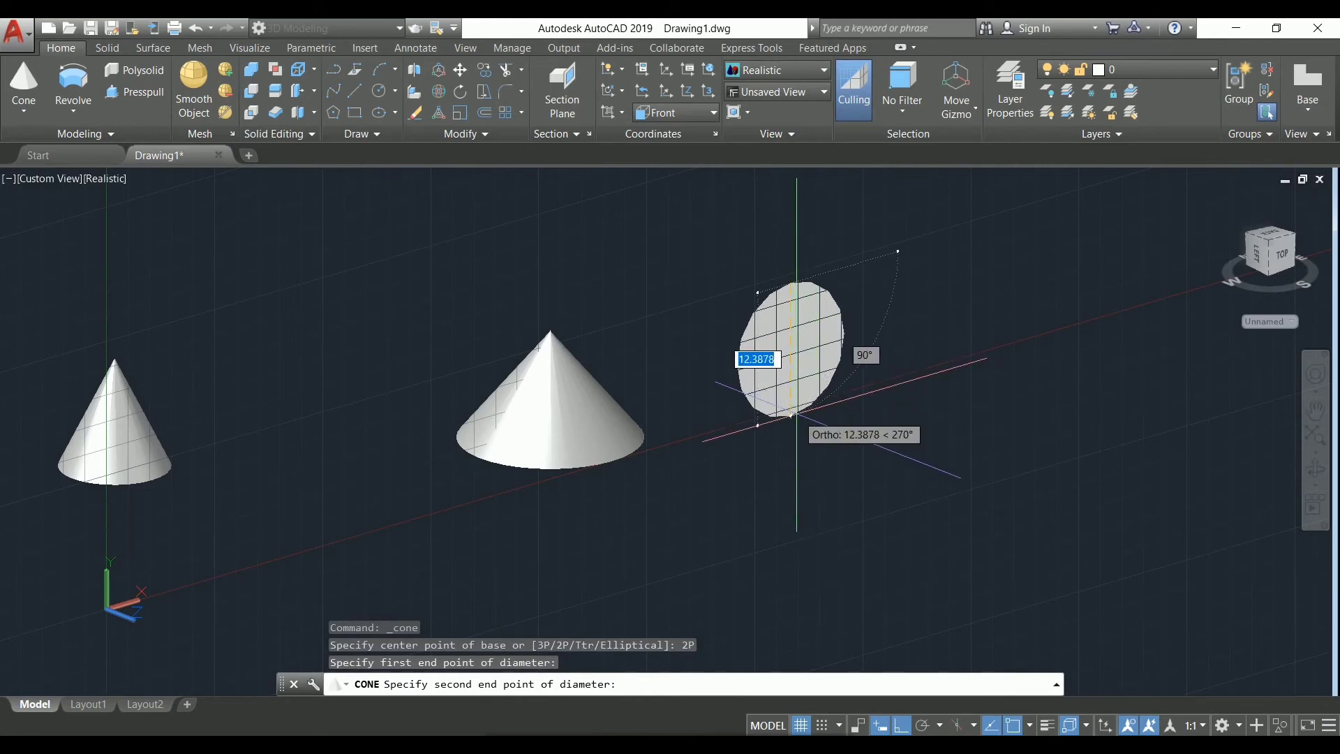
{"action": "left_click", "coordinate": [796, 414]}
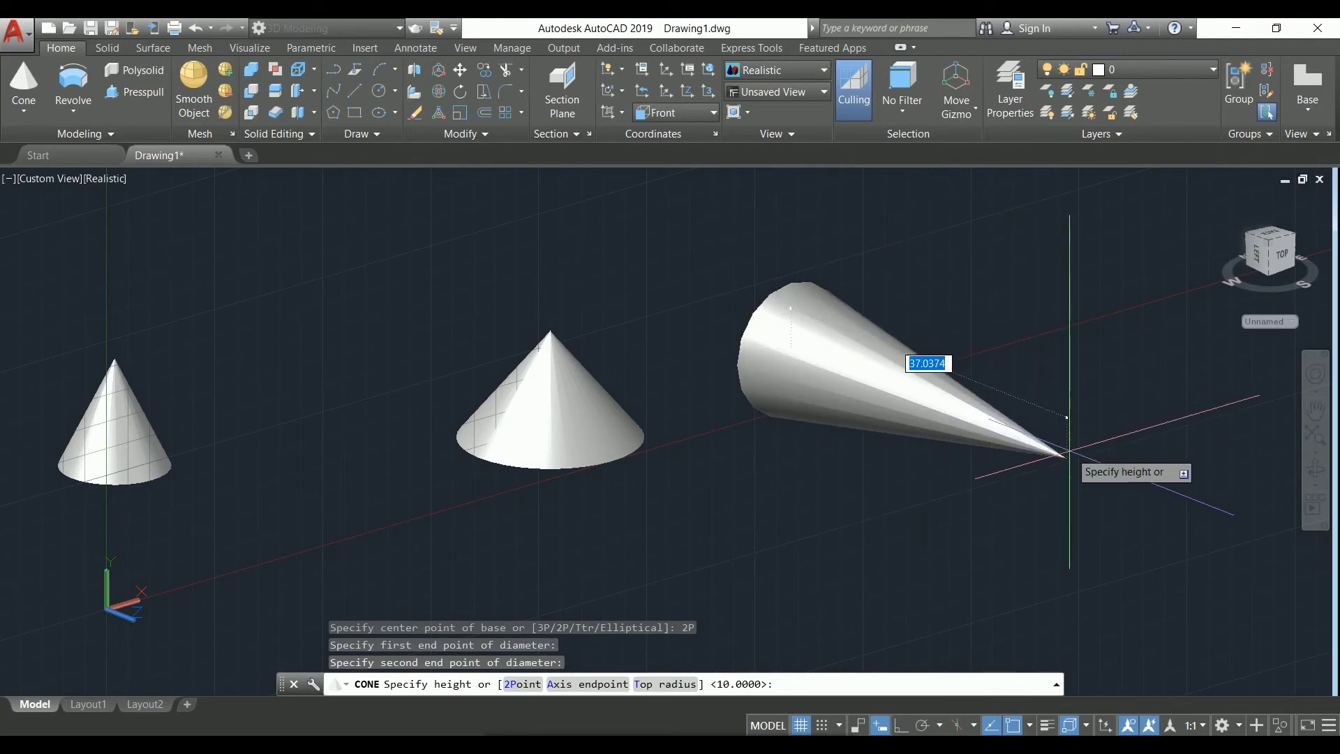
{"action": "left_click", "coordinate": [1066, 453]}
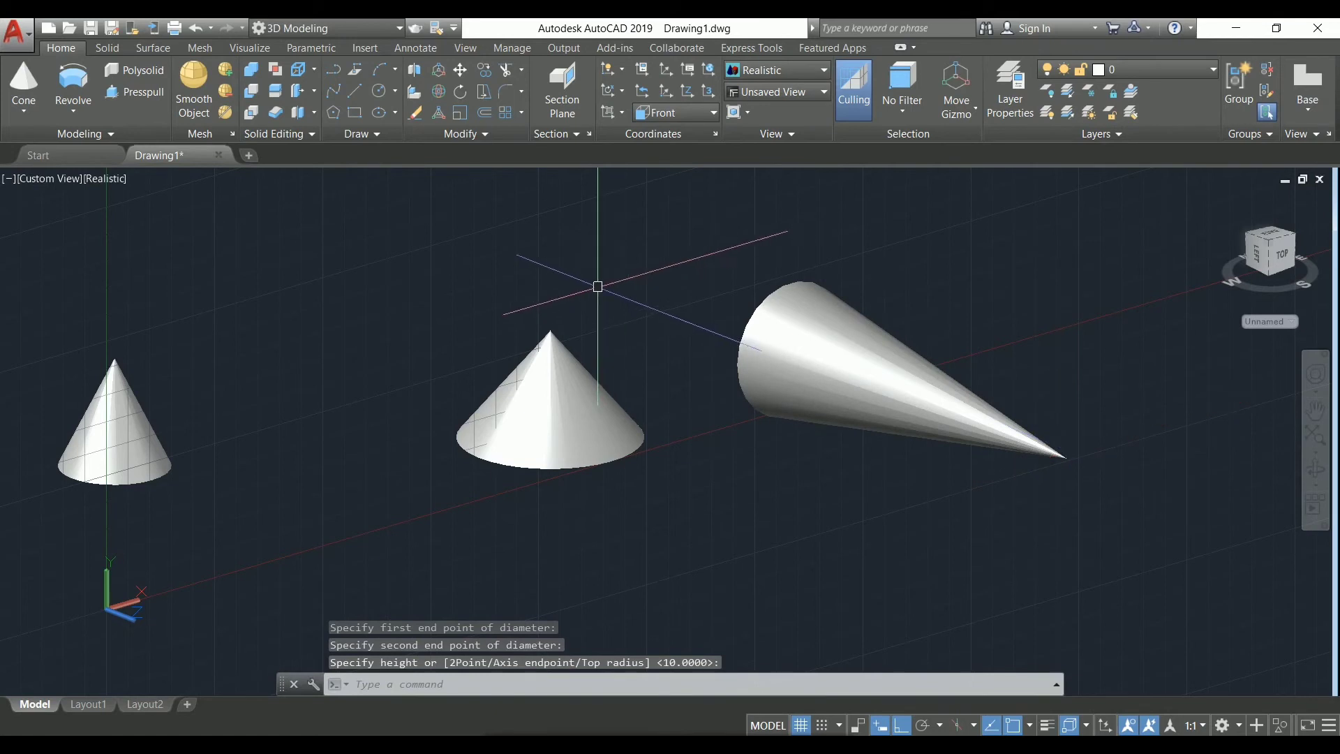
{"action": "left_click", "coordinate": [23, 82]}
{"action": "type", "text": "3"}
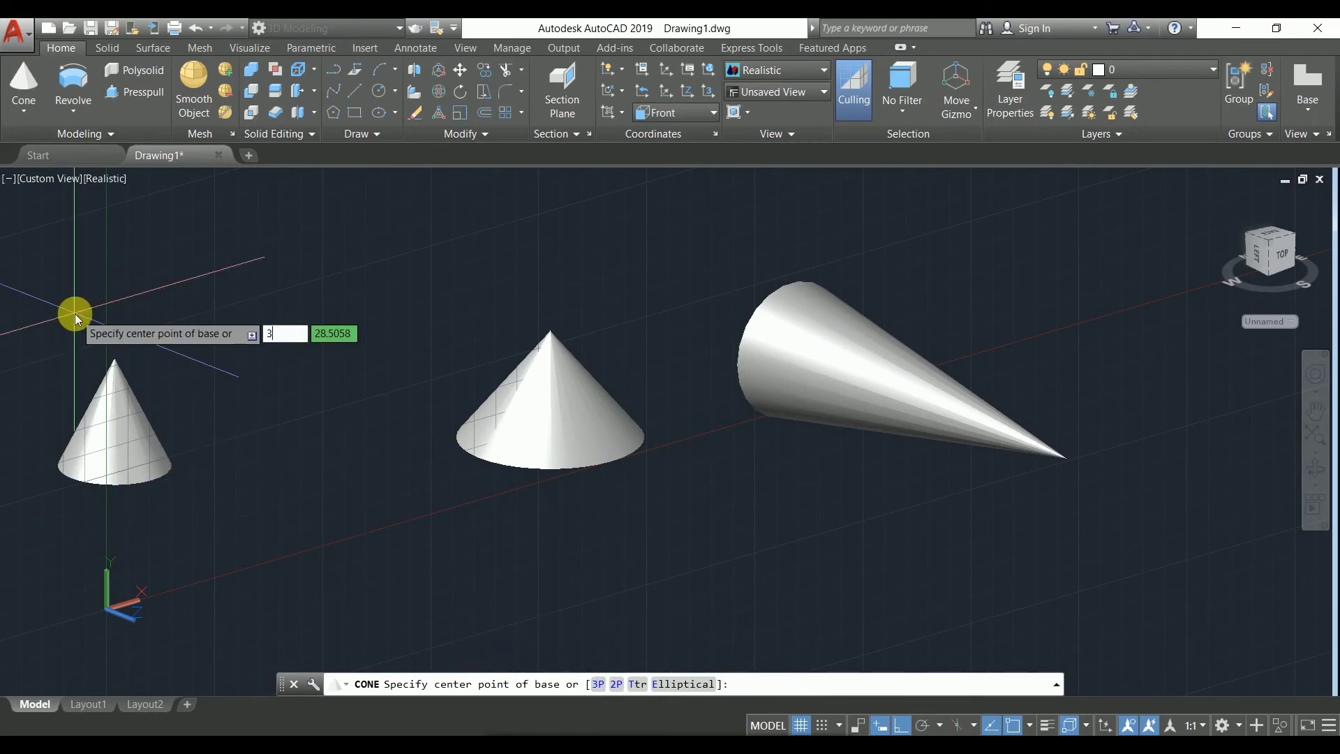
- Add a large wide-based cone with base centre 3, then orbit to look down on it
{"action": "key", "text": "Return"}
{"action": "scroll", "coordinate": [92, 355], "scroll_direction": "down", "scroll_amount": 1}
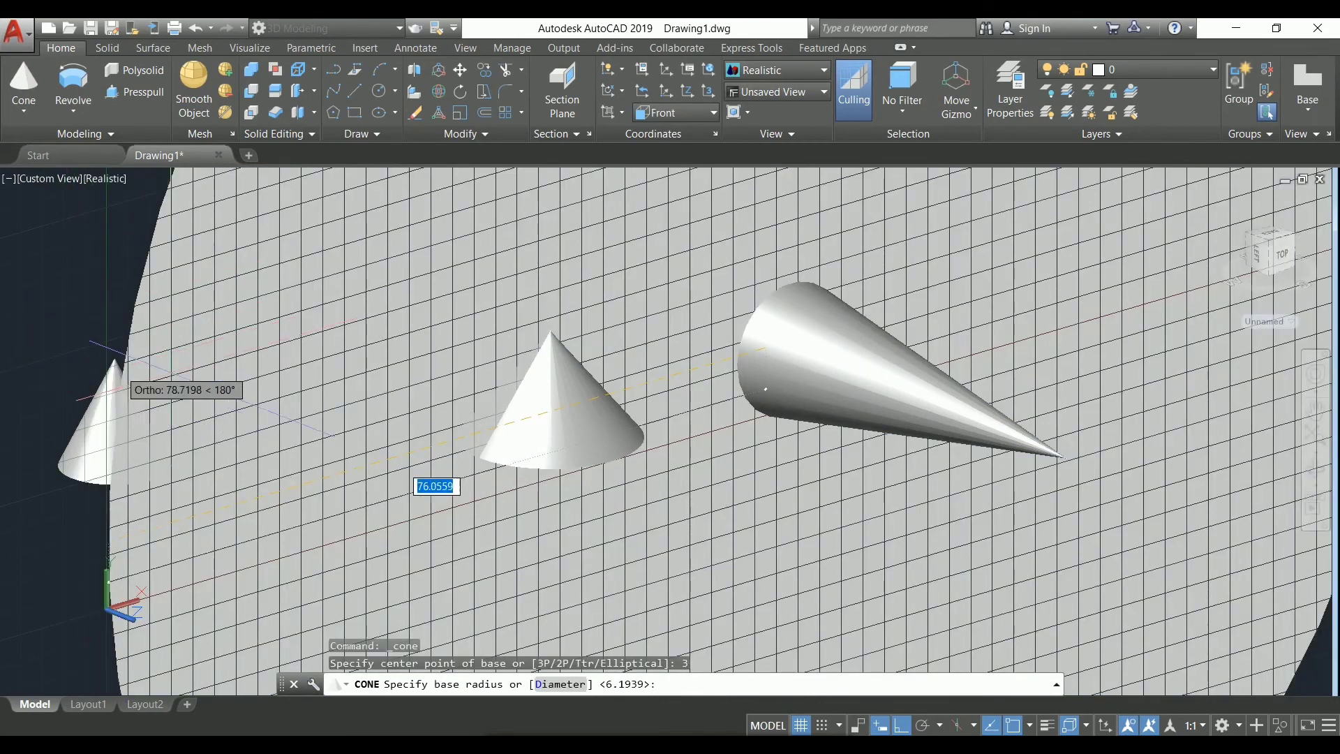
{"action": "scroll", "coordinate": [105, 359], "scroll_direction": "down", "scroll_amount": 2}
{"action": "scroll", "coordinate": [269, 403], "scroll_direction": "down", "scroll_amount": 2}
{"action": "scroll", "coordinate": [278, 397], "scroll_direction": "down", "scroll_amount": 2}
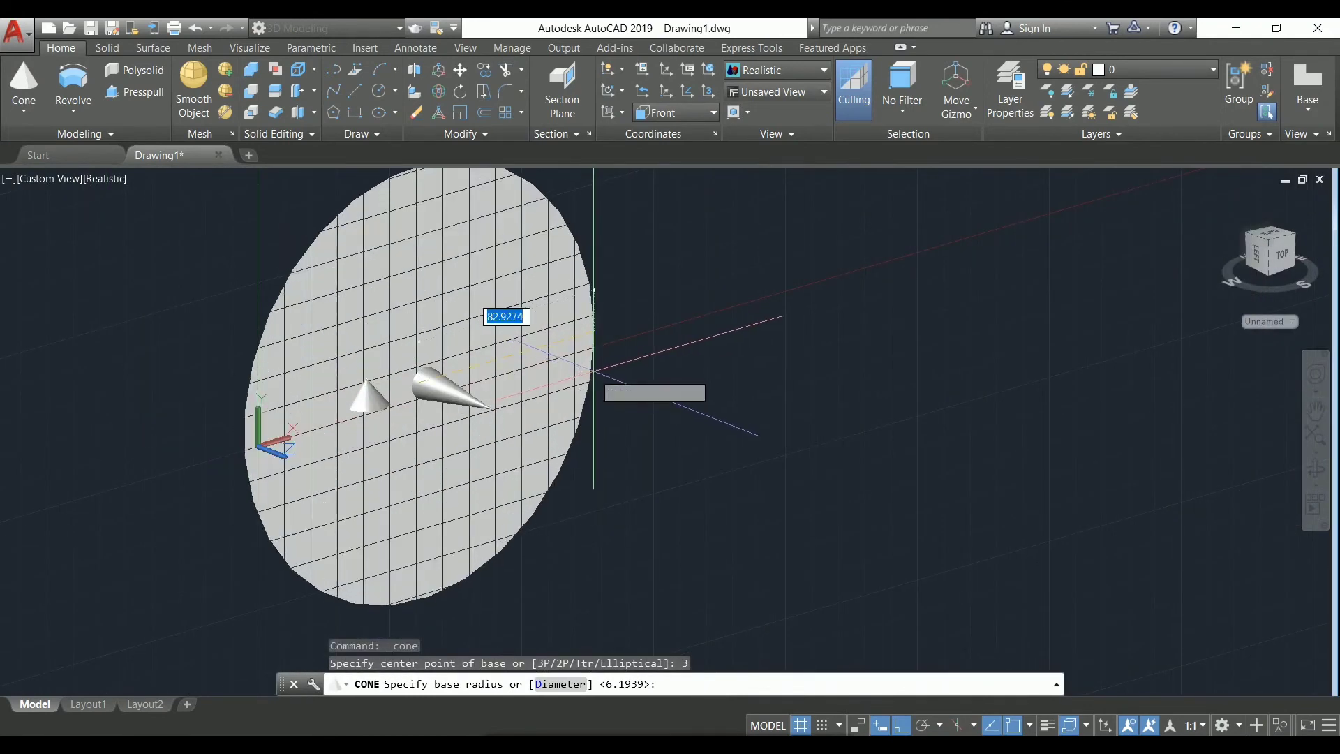
{"action": "left_click", "coordinate": [560, 364]}
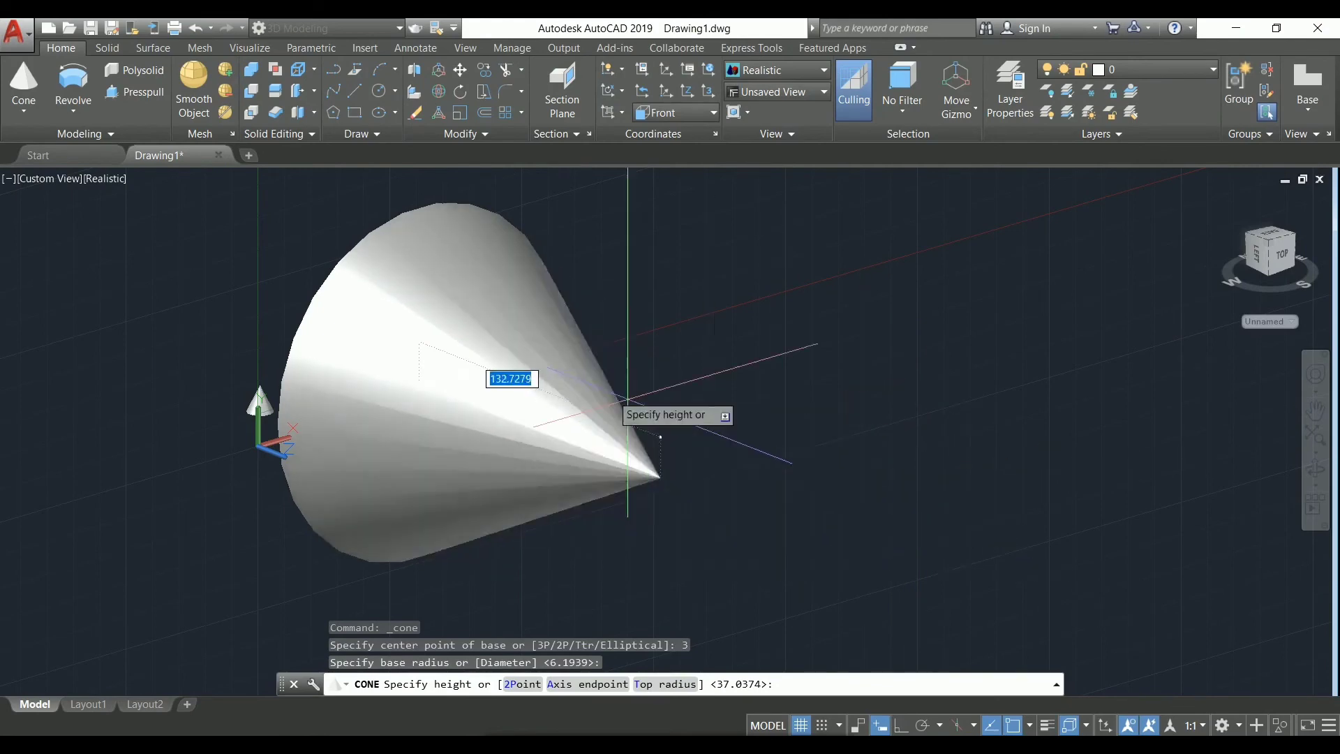
{"action": "left_click", "coordinate": [869, 484]}
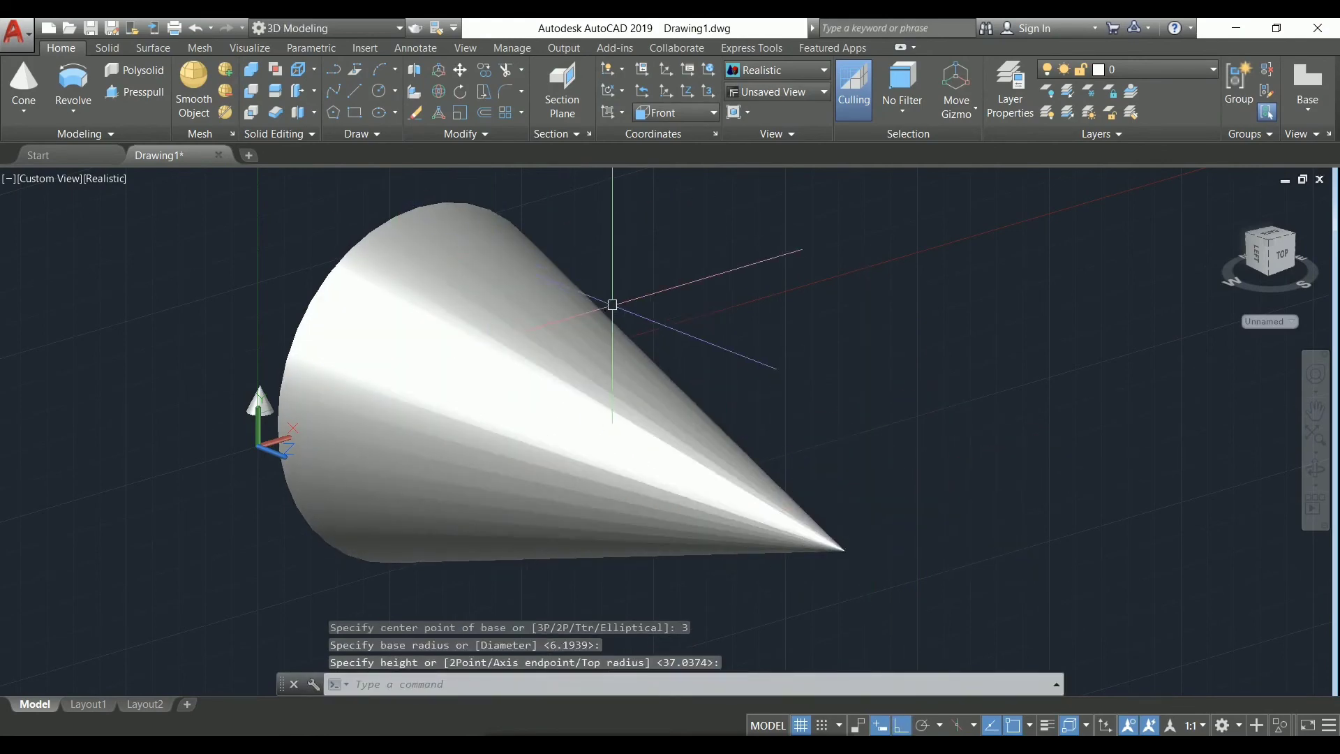
{"action": "middle_click_drag", "start_coordinate": [659, 337], "coordinate": [532, 207], "text": "shift"}
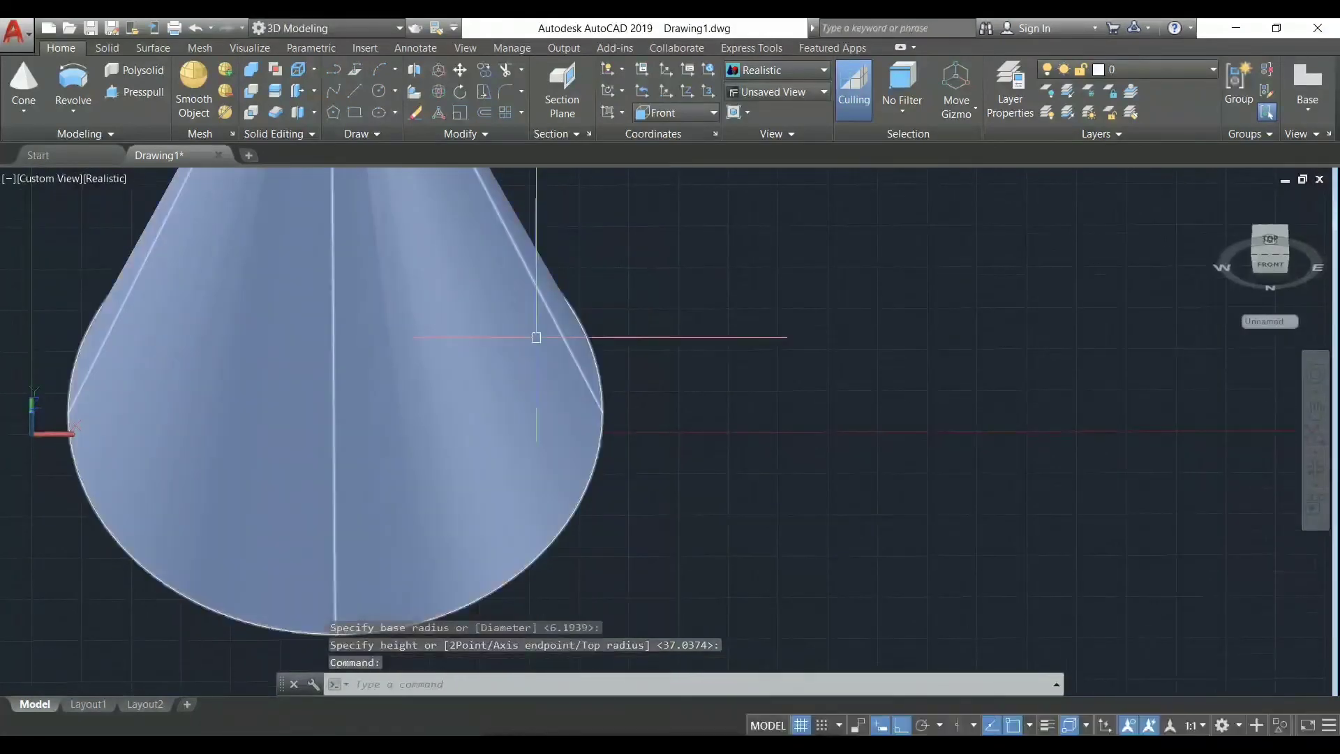
- Zoom out to show the whole large cone, start another cone, and pan the view left
{"action": "scroll", "coordinate": [536, 338], "scroll_direction": "down", "scroll_amount": 4}
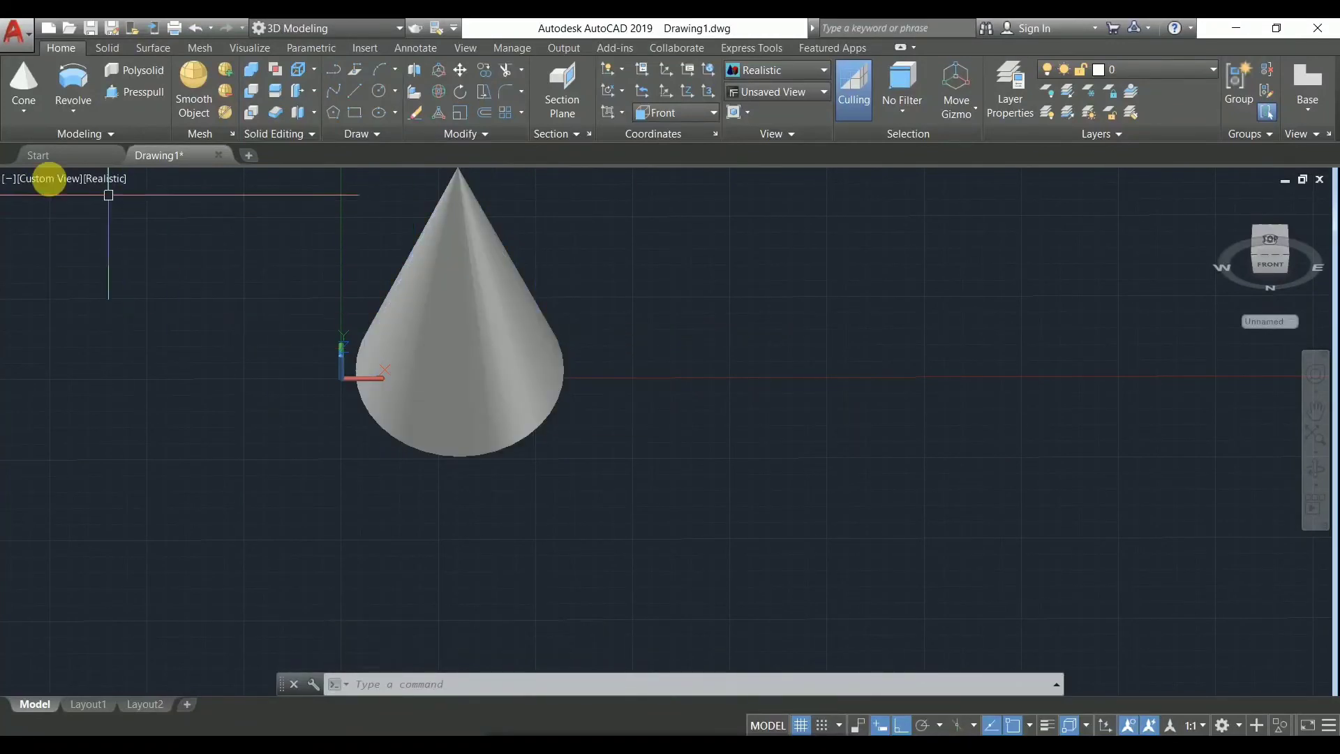
{"action": "left_click", "coordinate": [11, 84]}
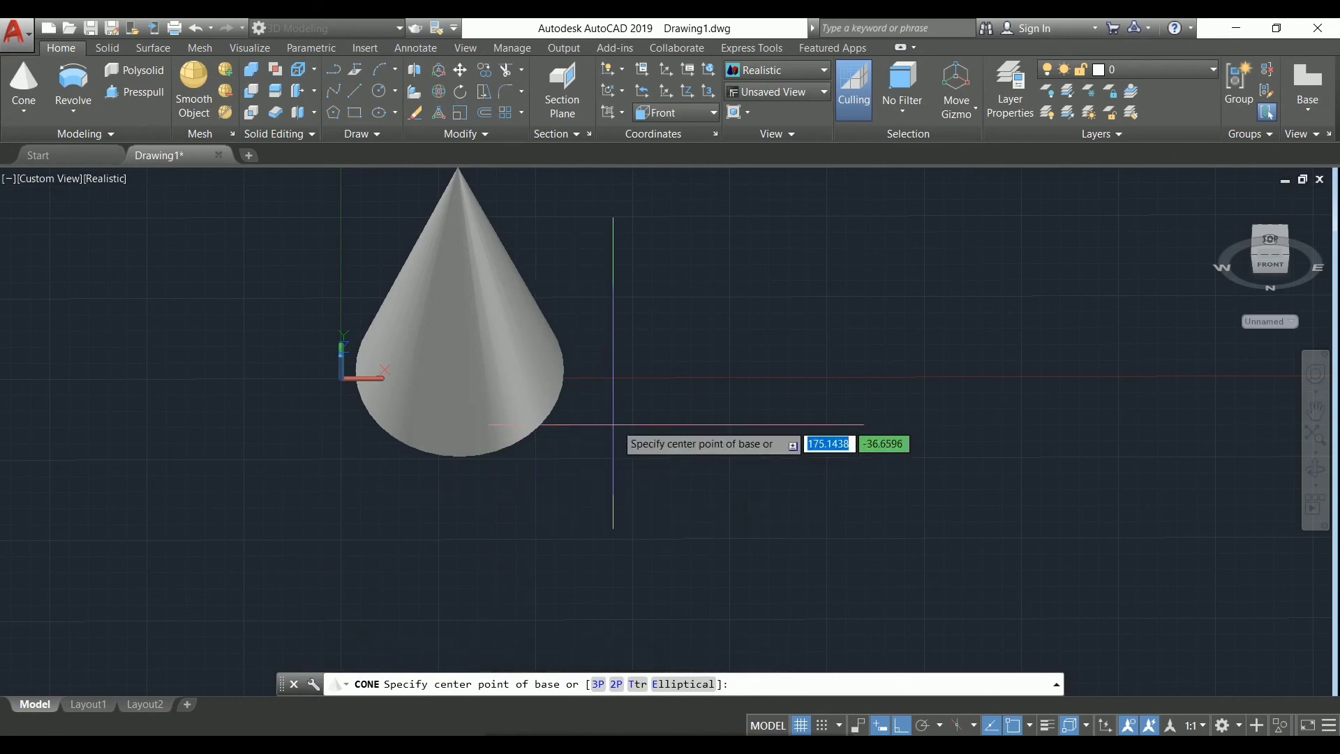
{"action": "middle_click_drag", "start_coordinate": [749, 399], "coordinate": [634, 523]}
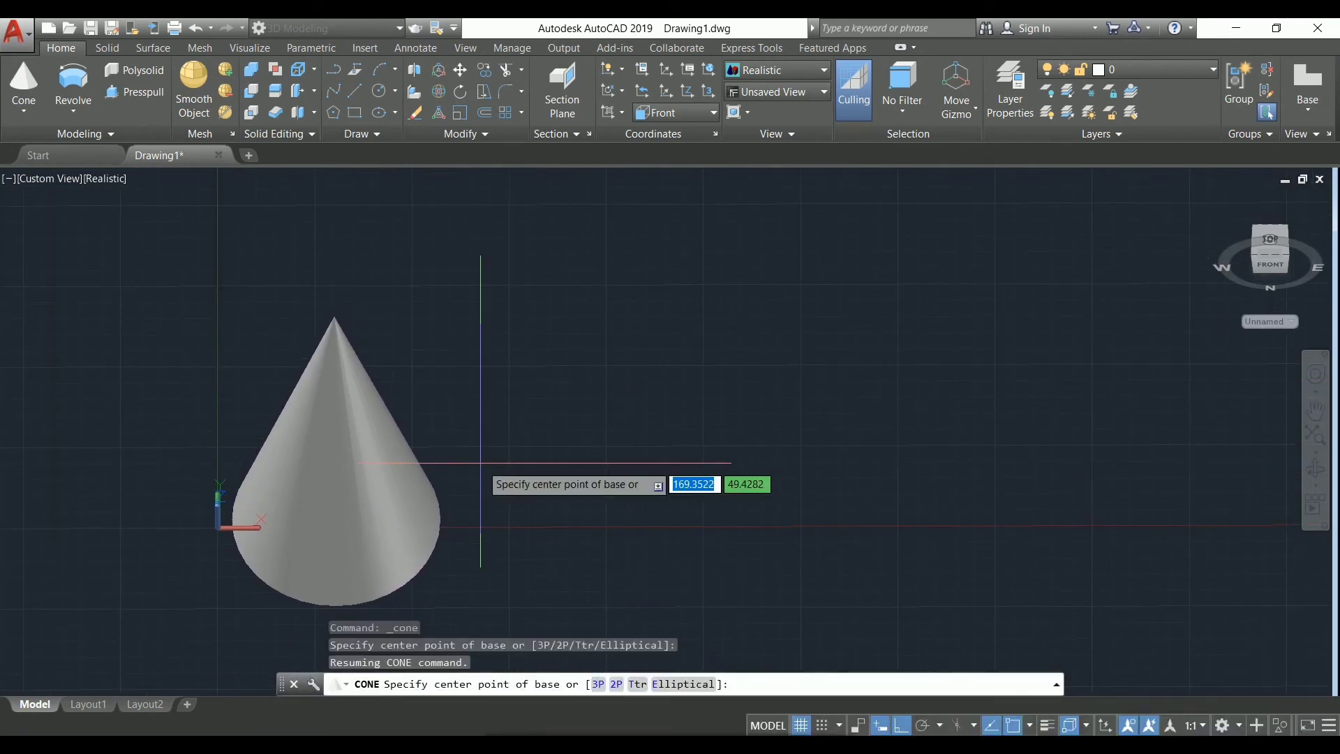